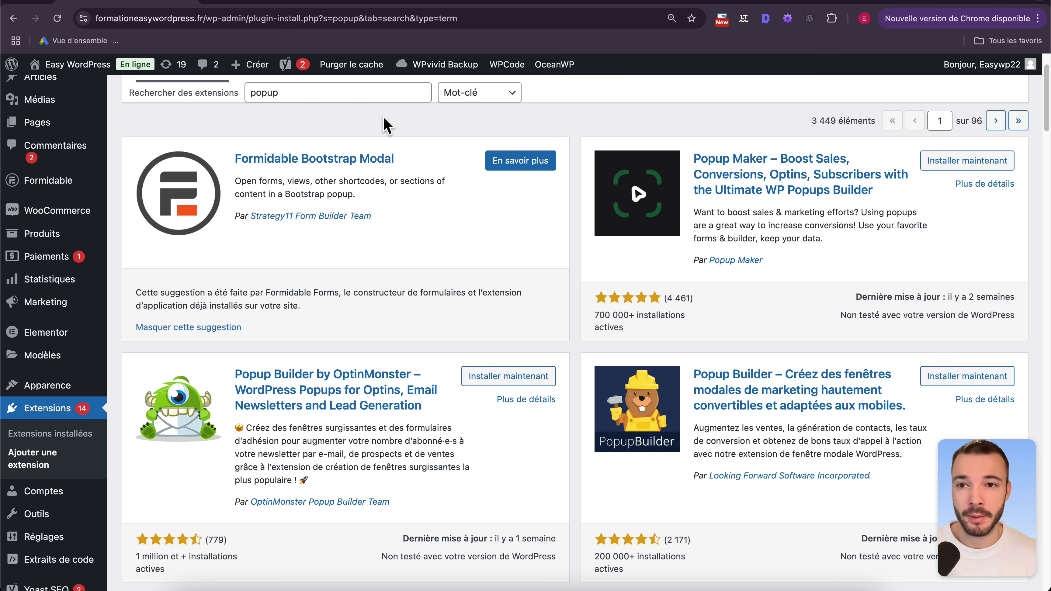
Search the plugin directory for "bdow", and install and activate Website Pop-up Builder by BDOW!
click(382, 94)
key(super+a)
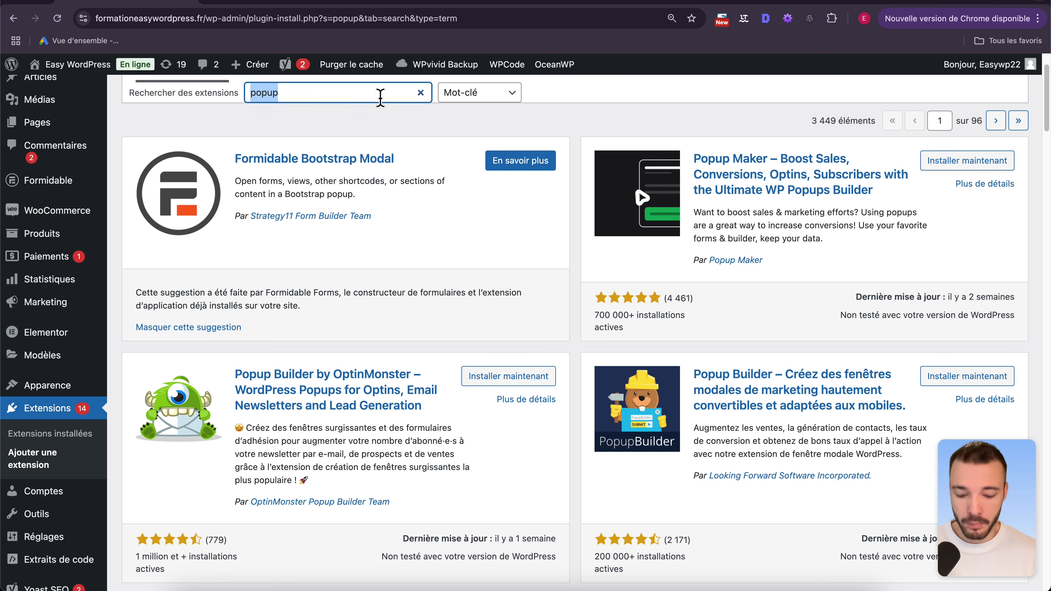
text(bdow)
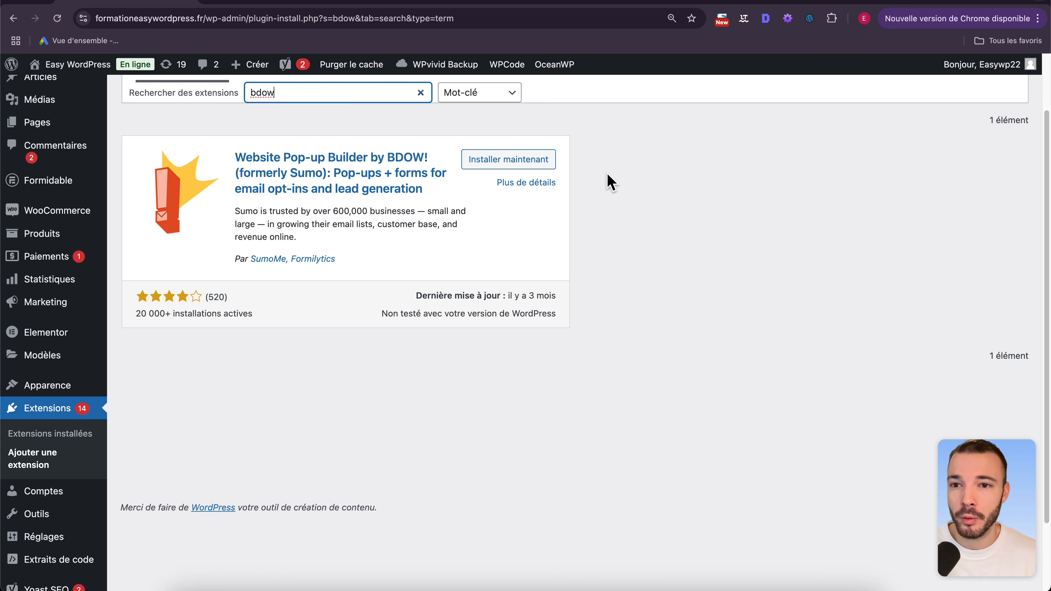
click(526, 162)
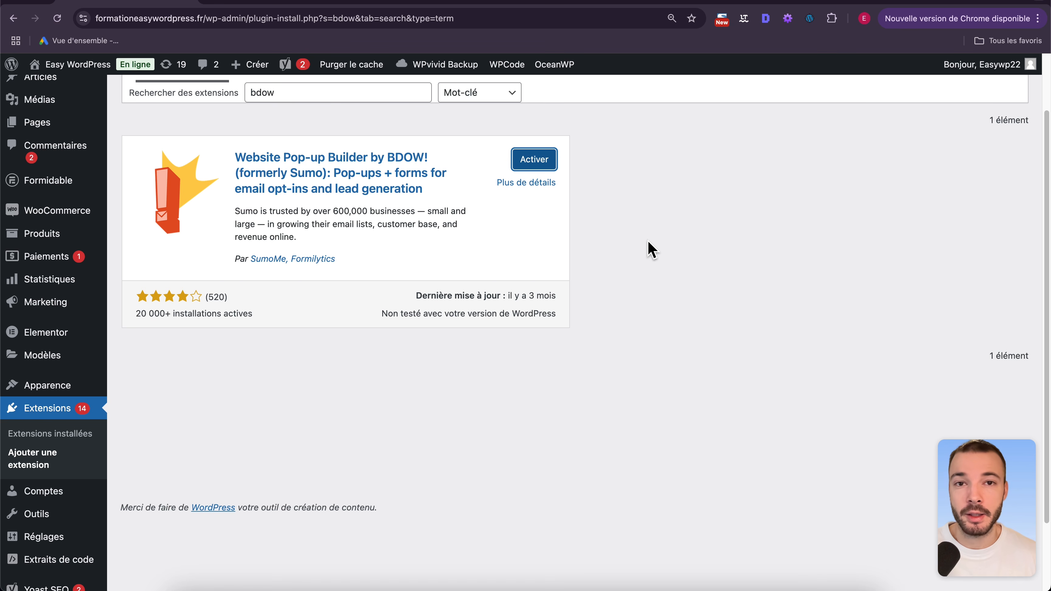
click(533, 160)
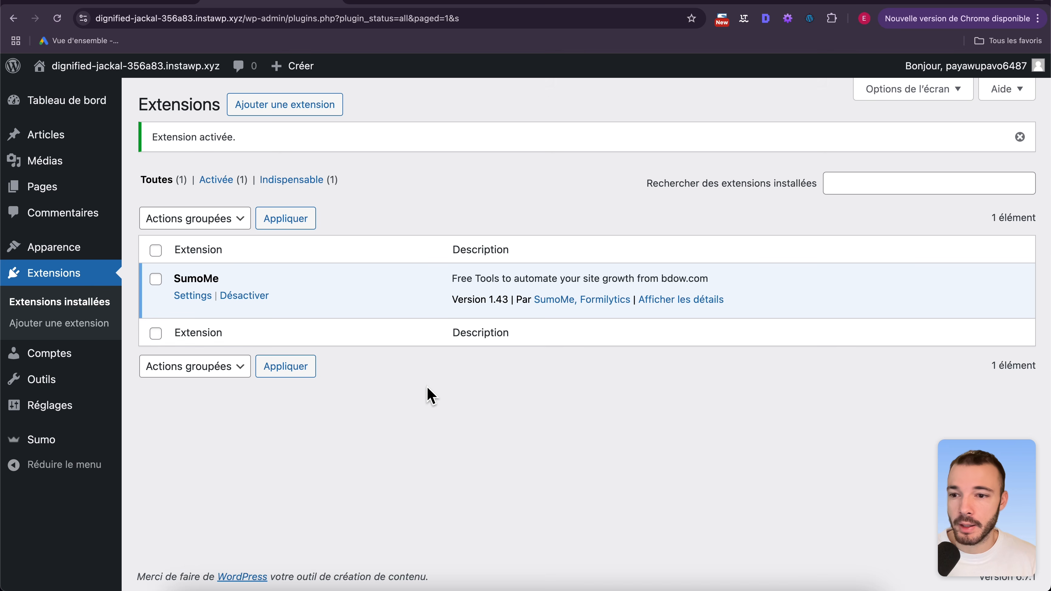
Open the Sumo plugin page and sign up for a BDOW! account with Google
mouse_move(70, 441)
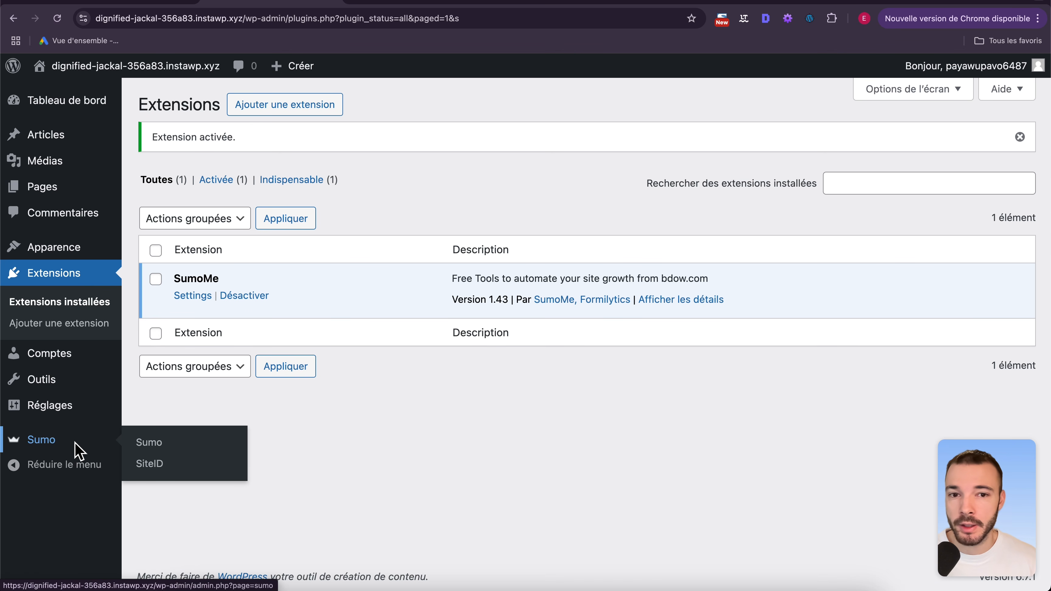
click(142, 443)
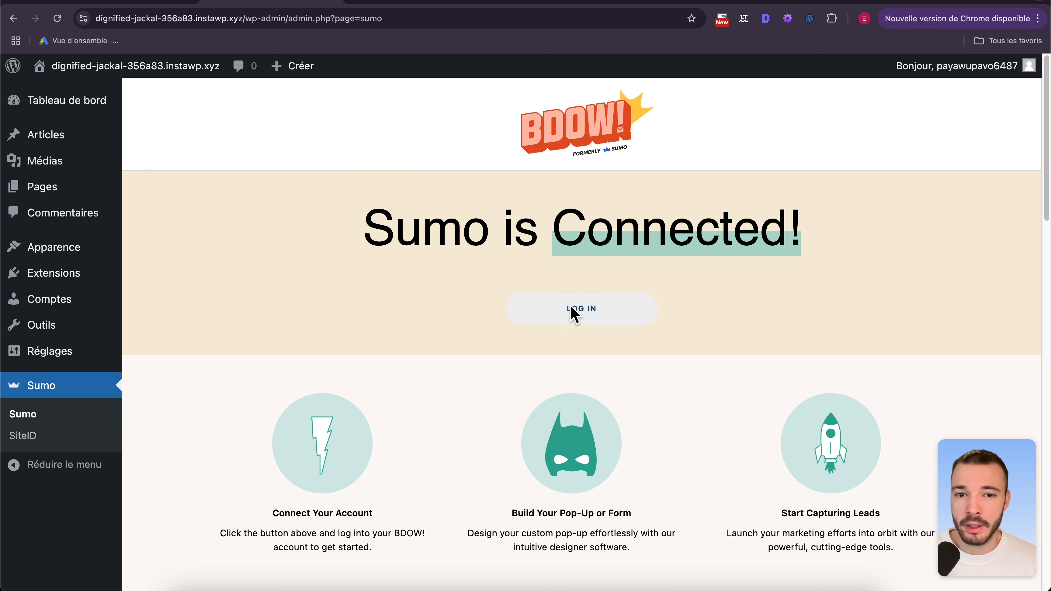
click(573, 313)
click(670, 256)
click(400, 253)
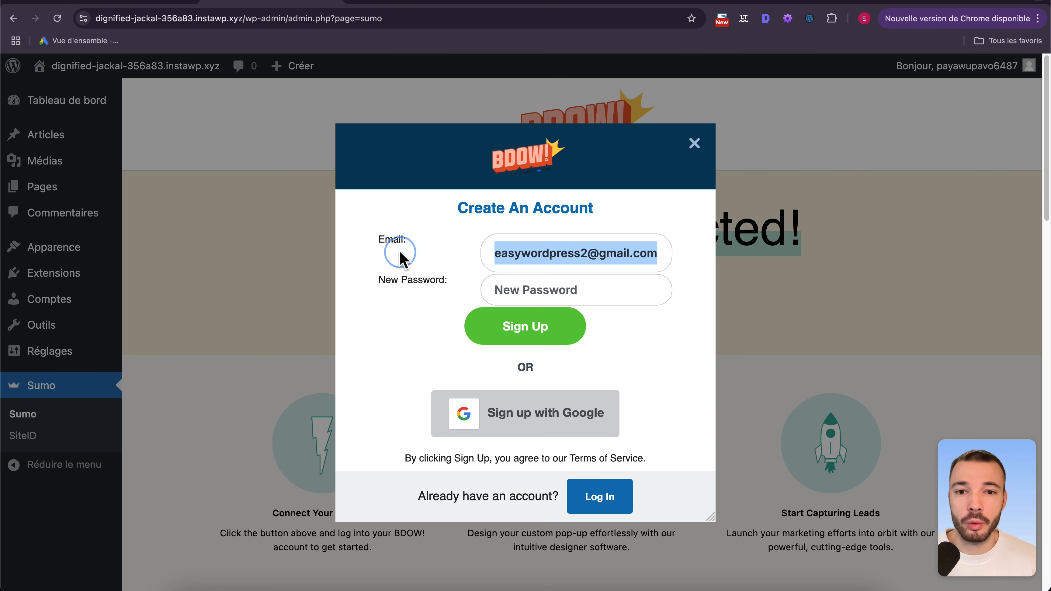
click(453, 259)
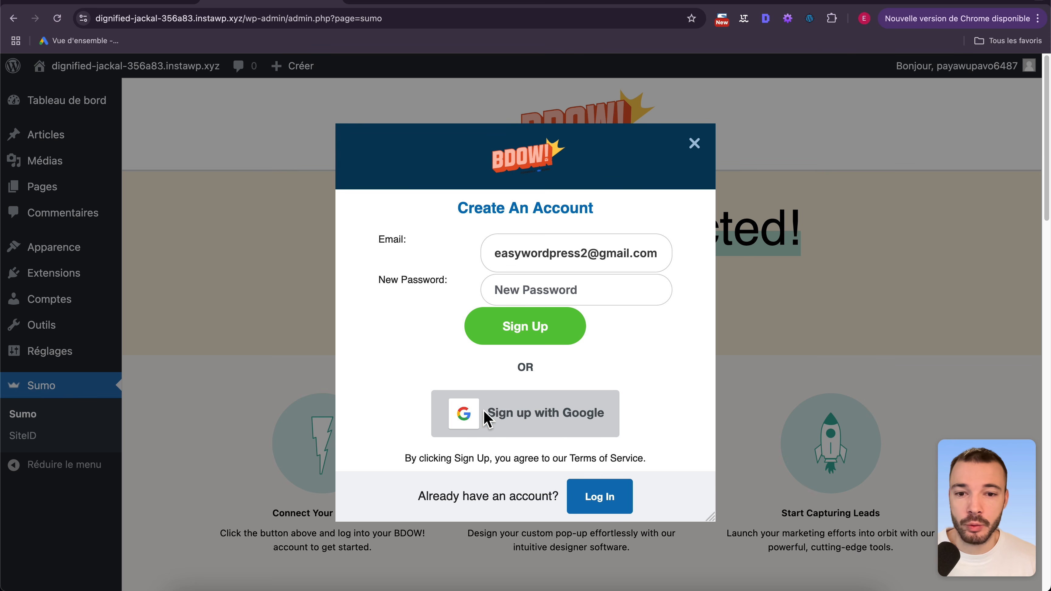
click(487, 419)
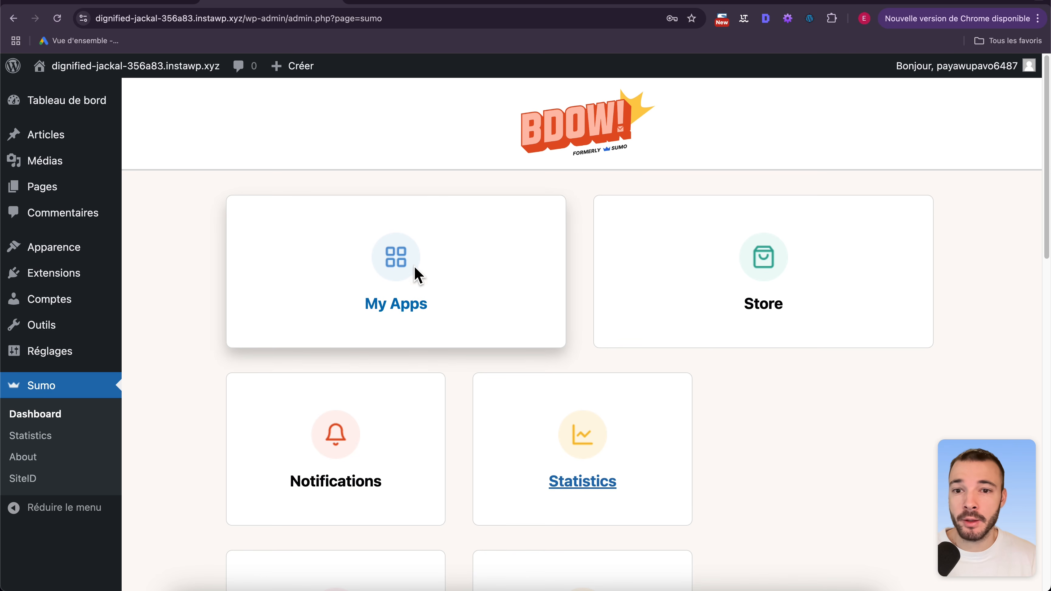
Open My Apps from the Sumo dashboard and start creating the first form in Campaigns
click(423, 276)
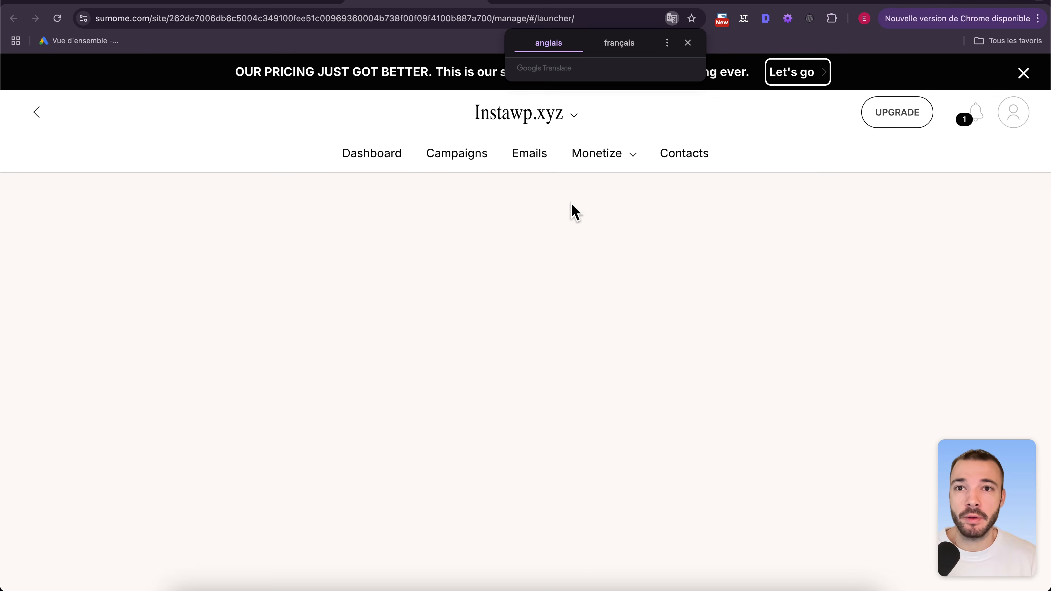
click(687, 43)
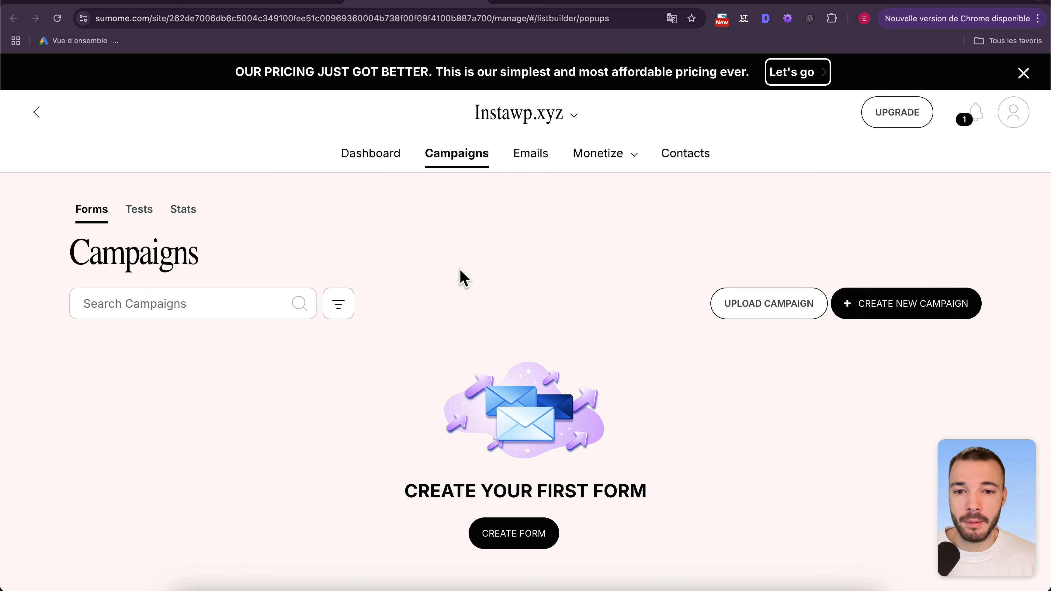
click(544, 535)
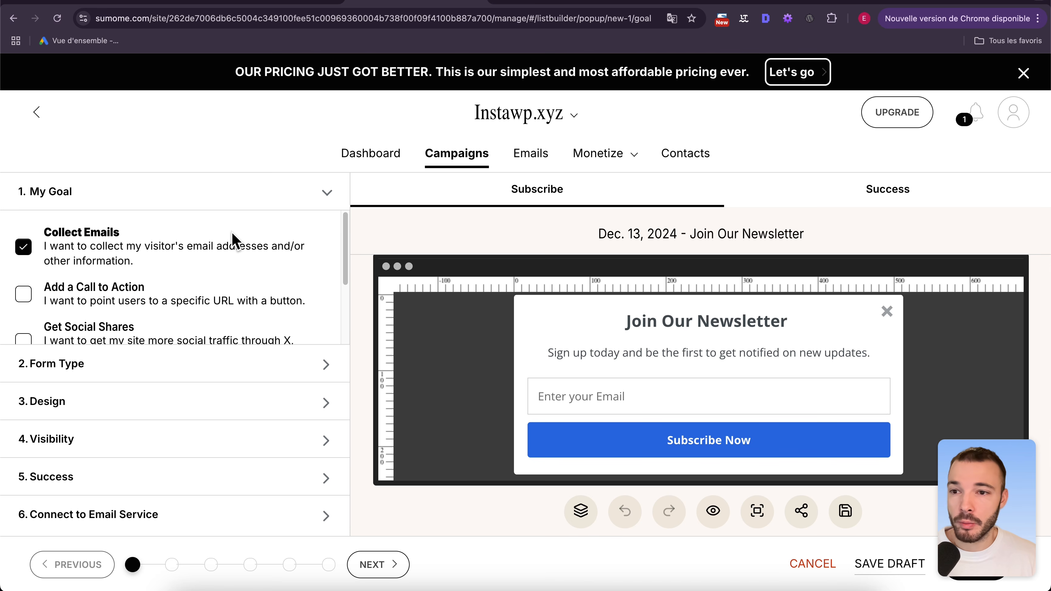
Try the Add a Call to Action, Get Social Shares and Collect Info With Custom Code goals, and return to Collect Emails
scroll(235, 240, down, 2)
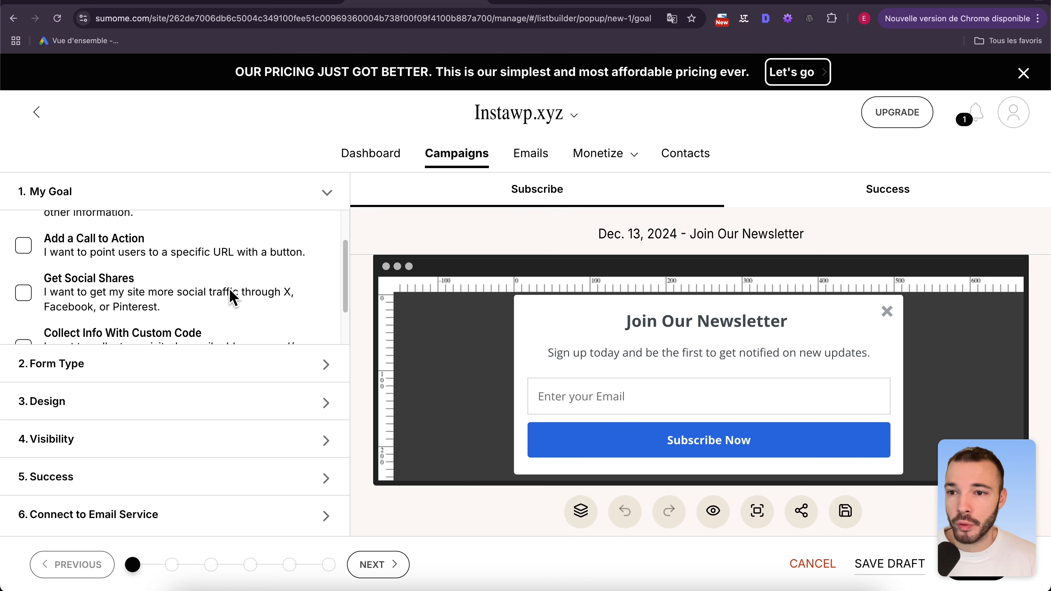
scroll(232, 297, up, 2)
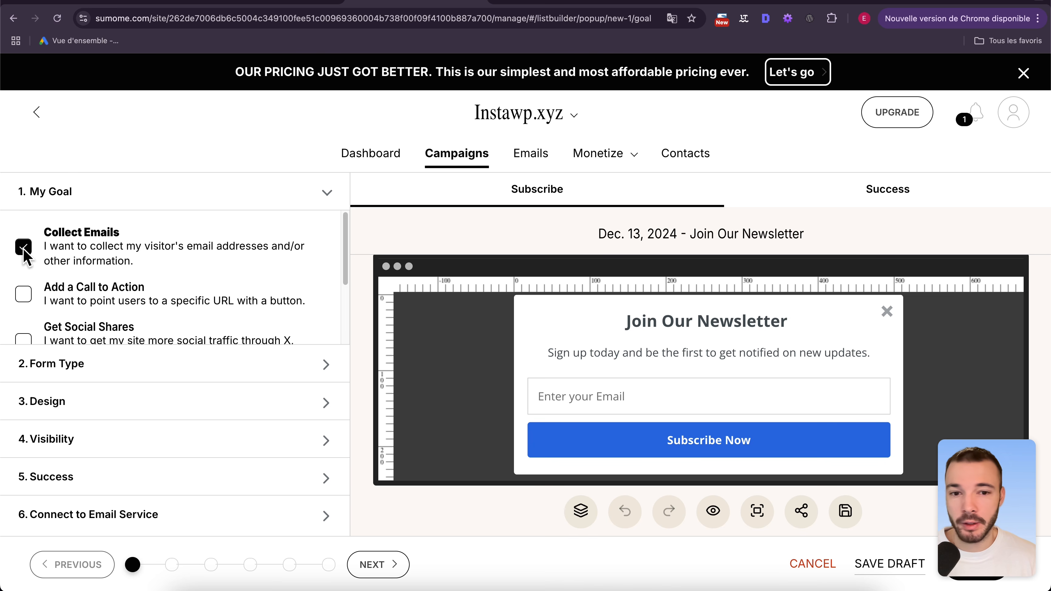
click(26, 297)
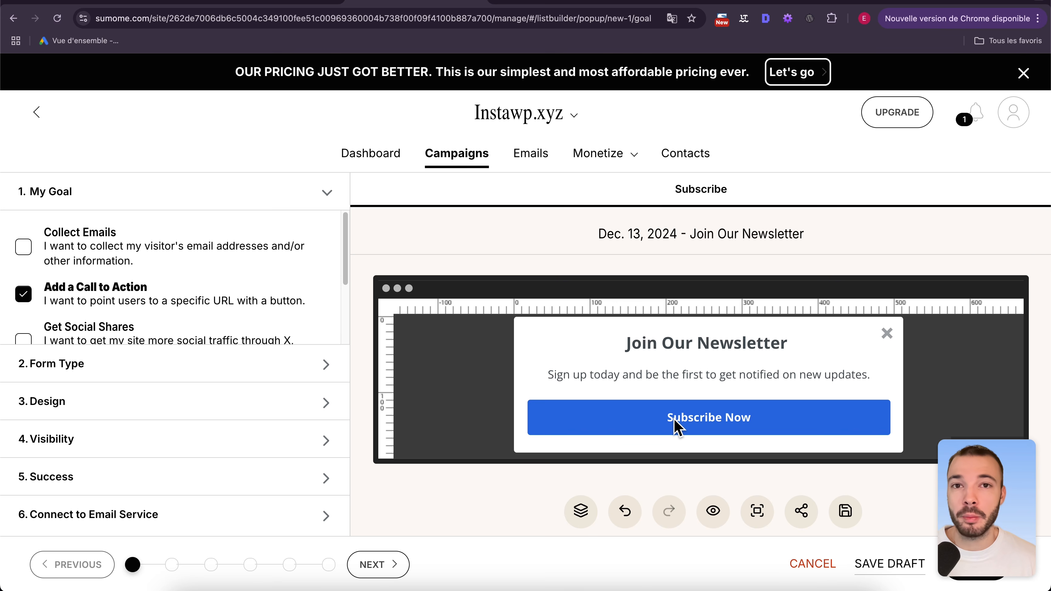
scroll(47, 257, down, 3)
click(46, 257)
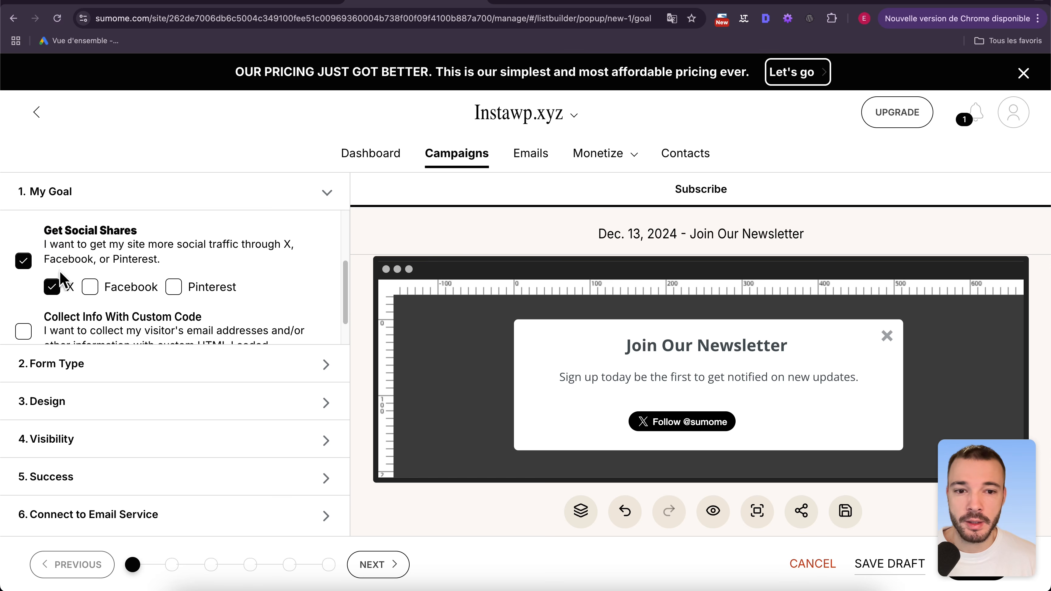
scroll(72, 306, down, 1)
click(74, 310)
scroll(85, 301, up, 3)
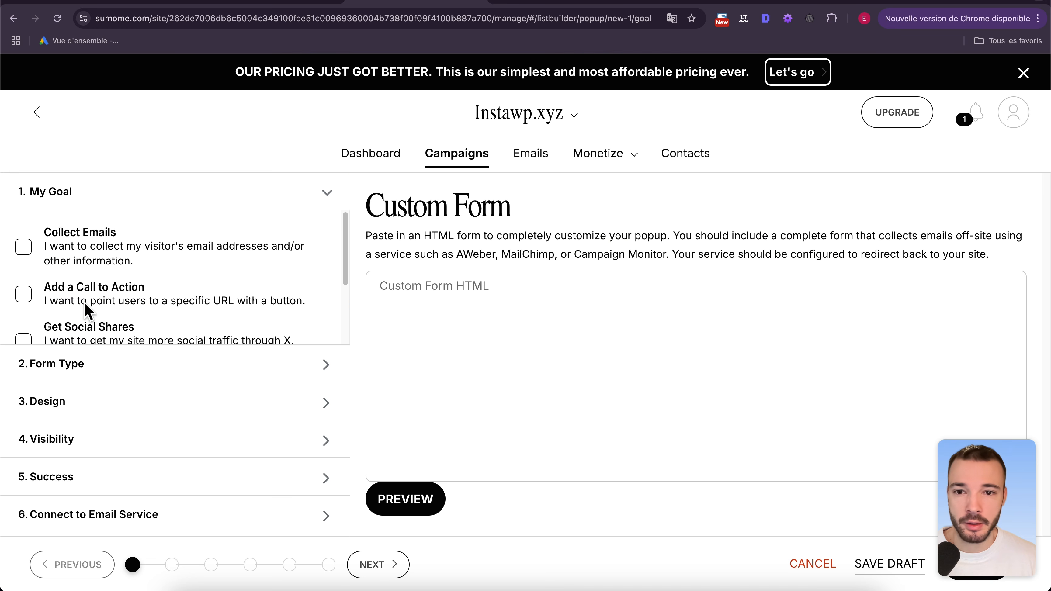
click(75, 257)
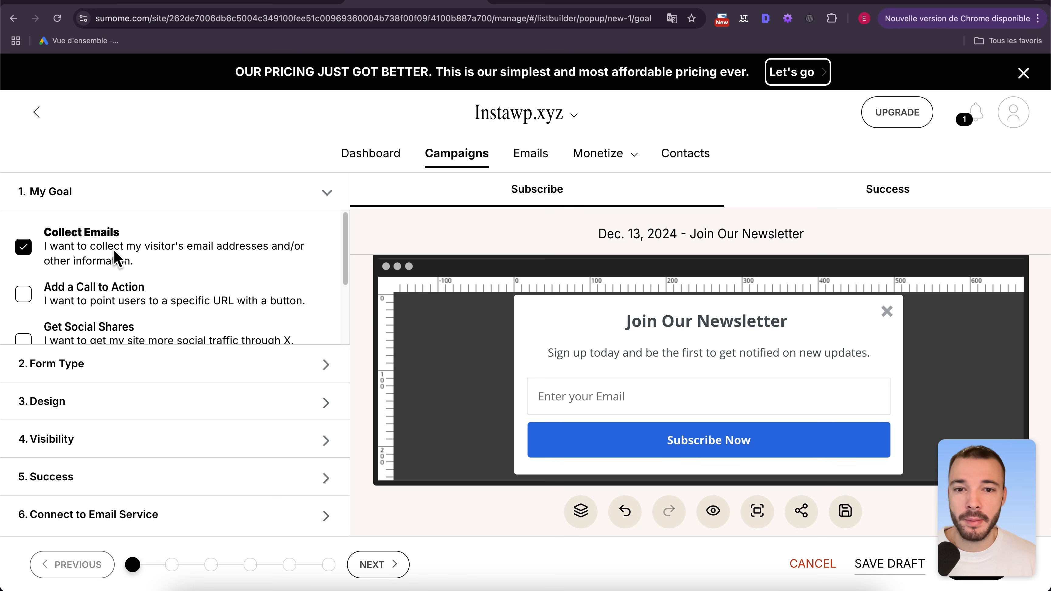
Try the Scroll Box, Inline Form, Click Trigger Popup, Welcome Mat and Smart Bar form types, and return to Popup
key(super+minus)
key(super+minus)
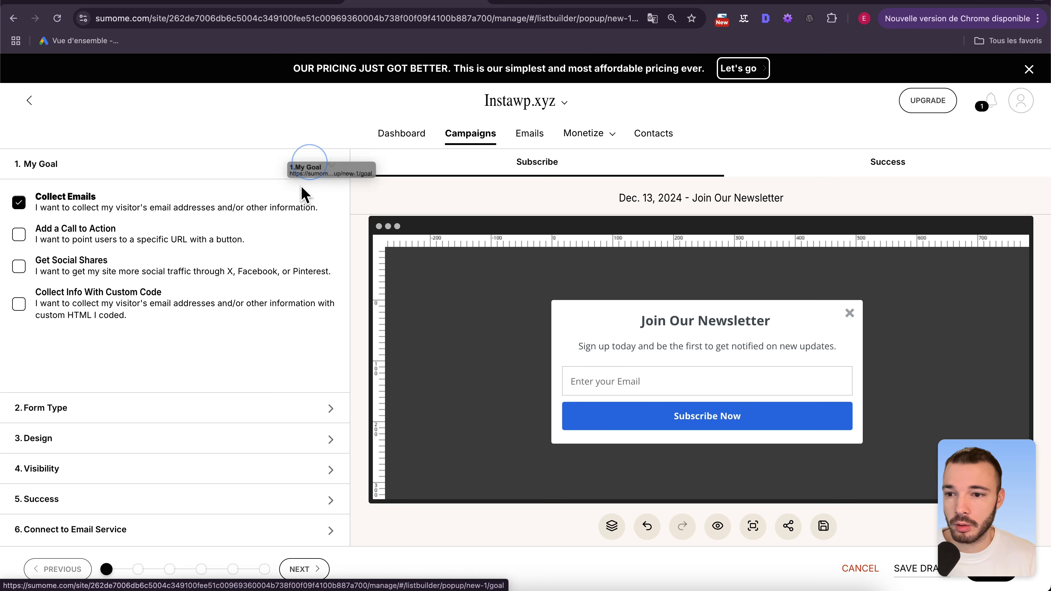
click(210, 411)
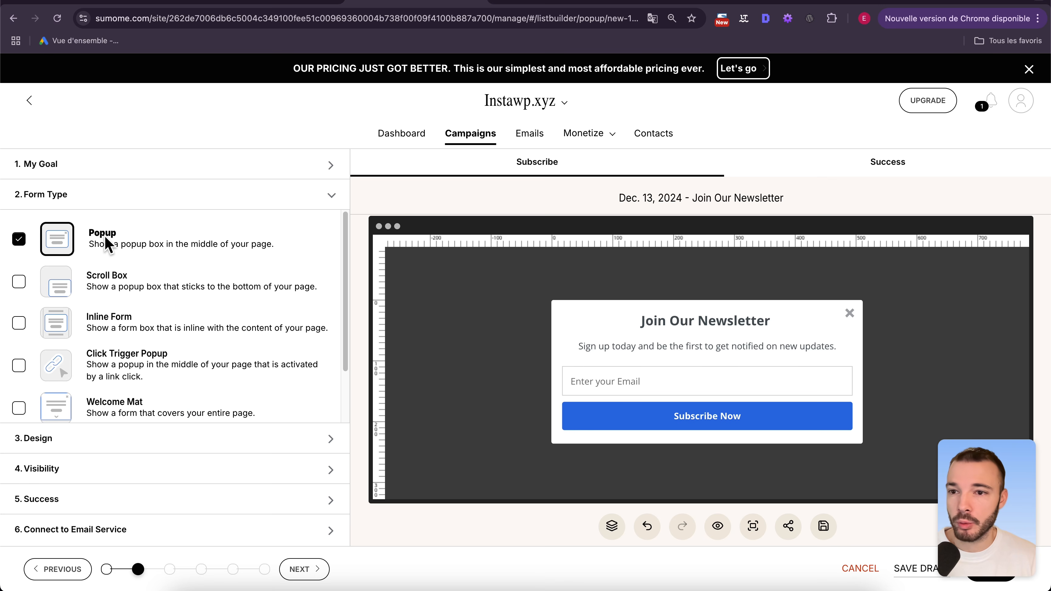
click(136, 279)
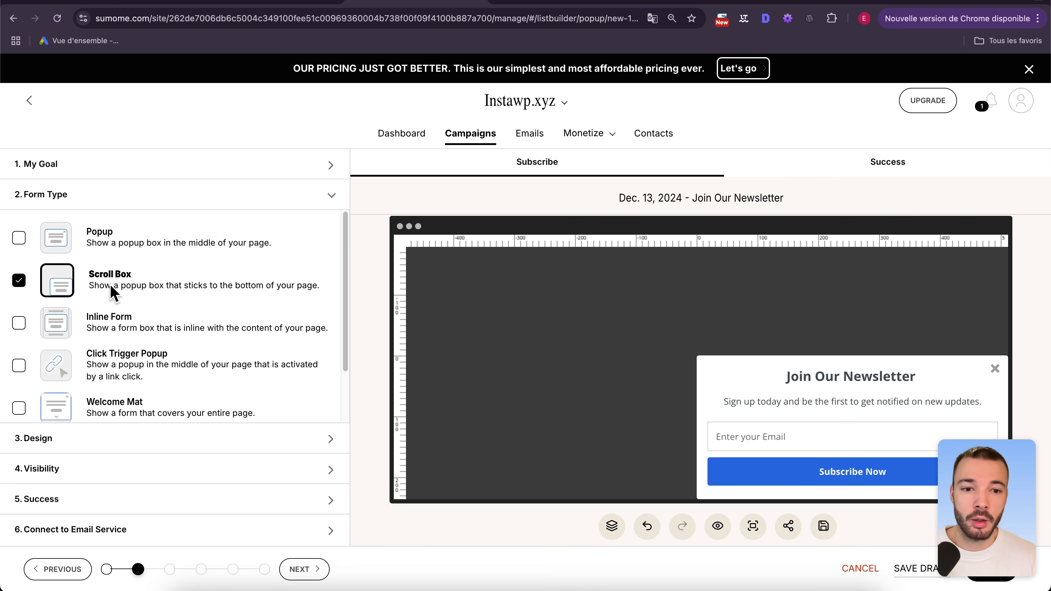
click(102, 322)
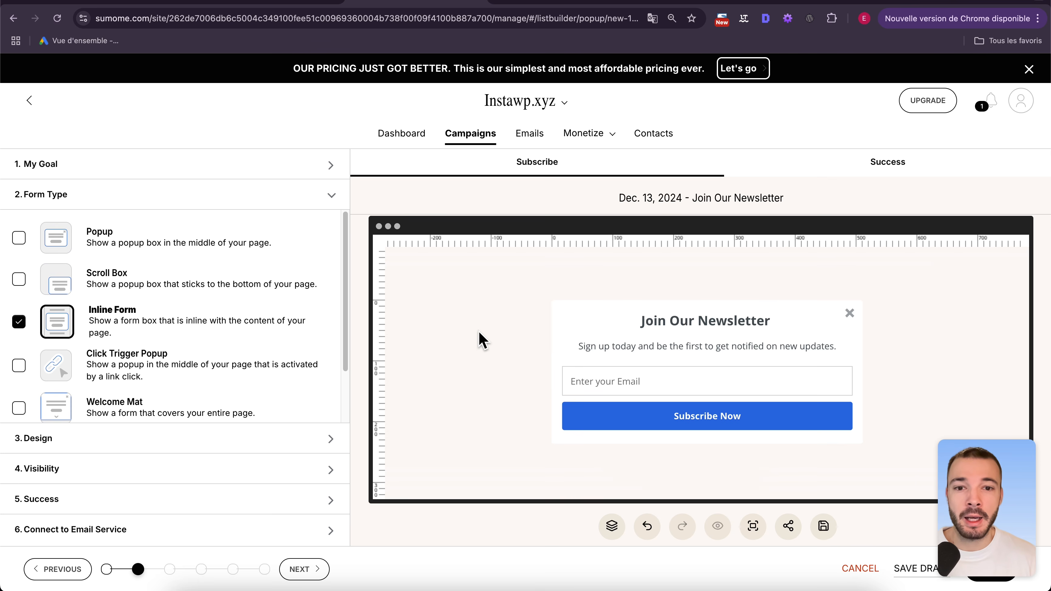
click(295, 372)
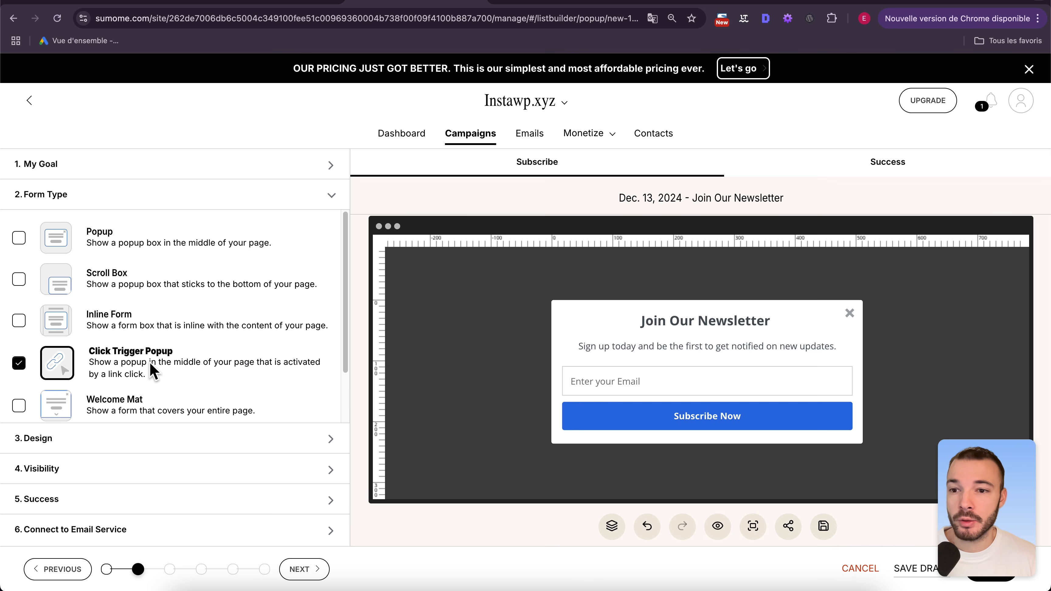
scroll(166, 367, down, 1)
click(165, 366)
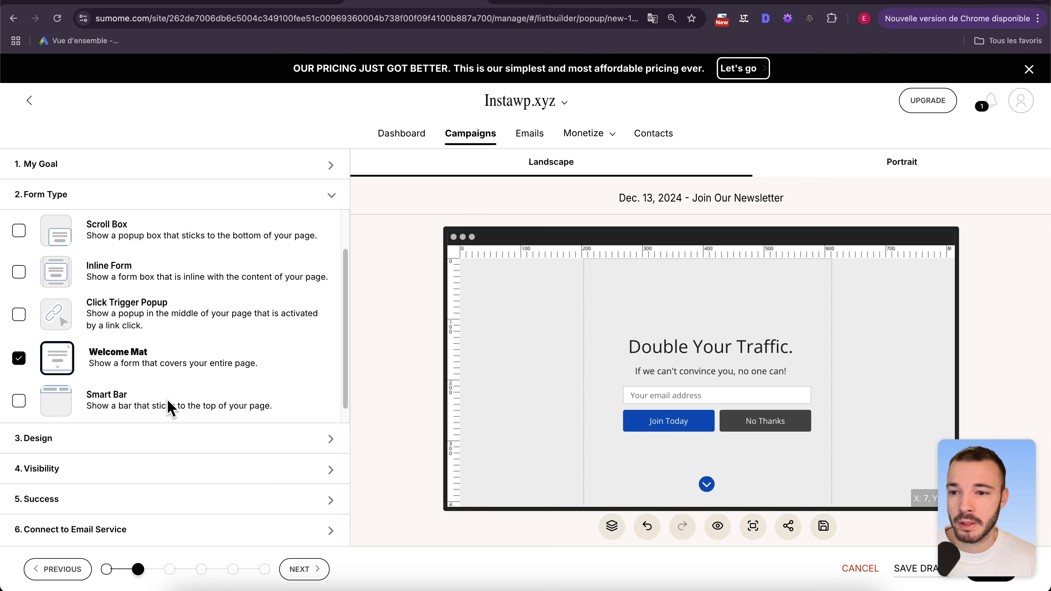
click(119, 402)
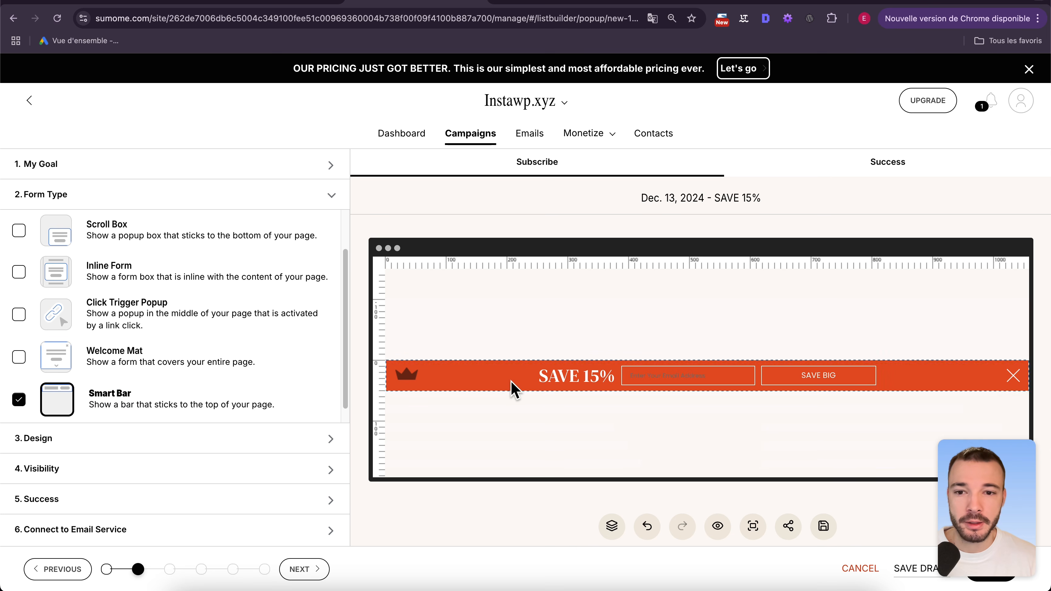
scroll(212, 392, up, 2)
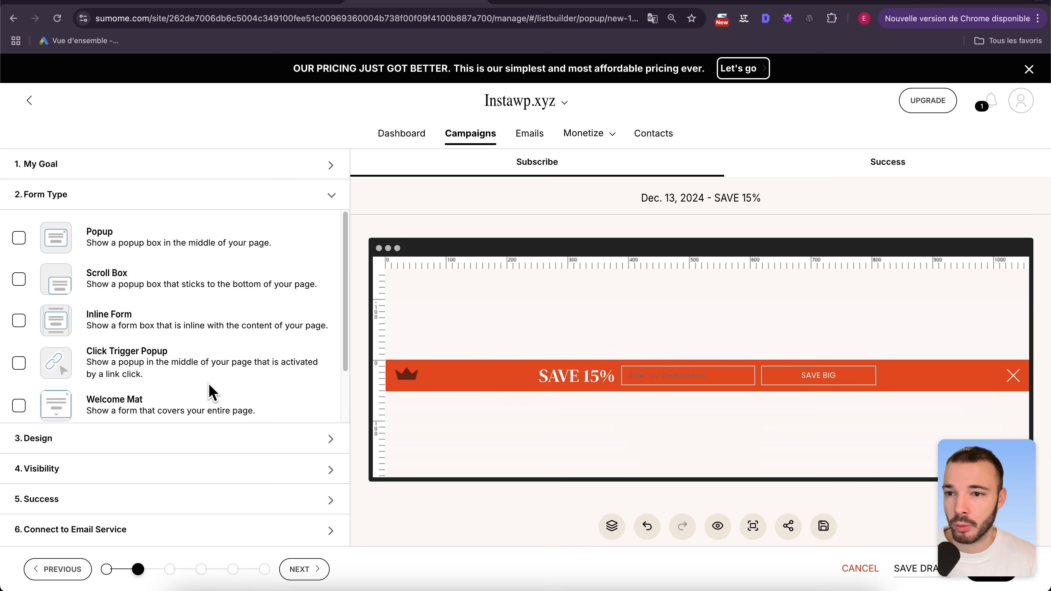
click(152, 250)
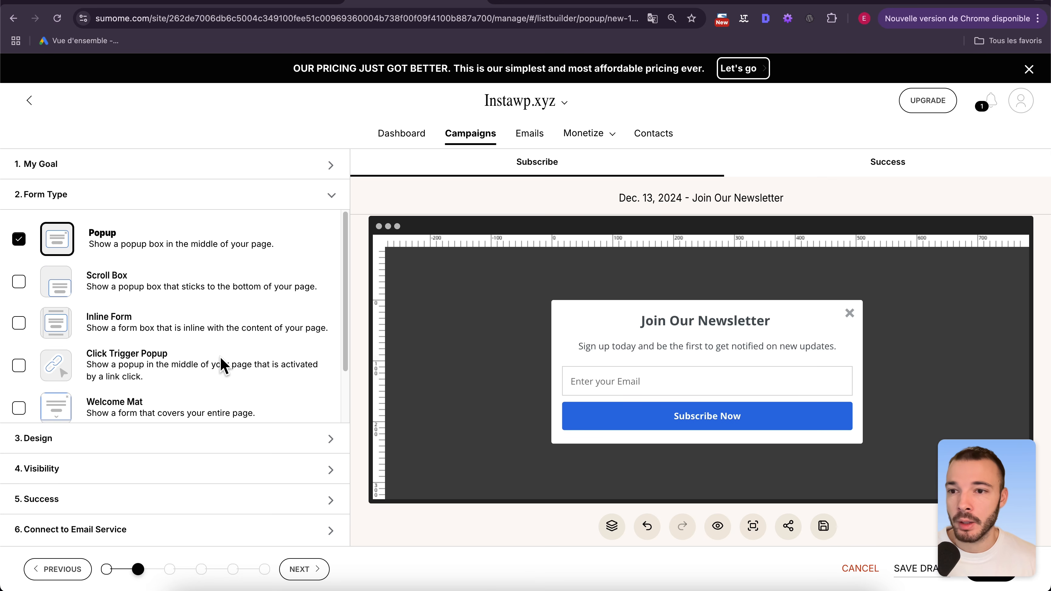
click(19, 282)
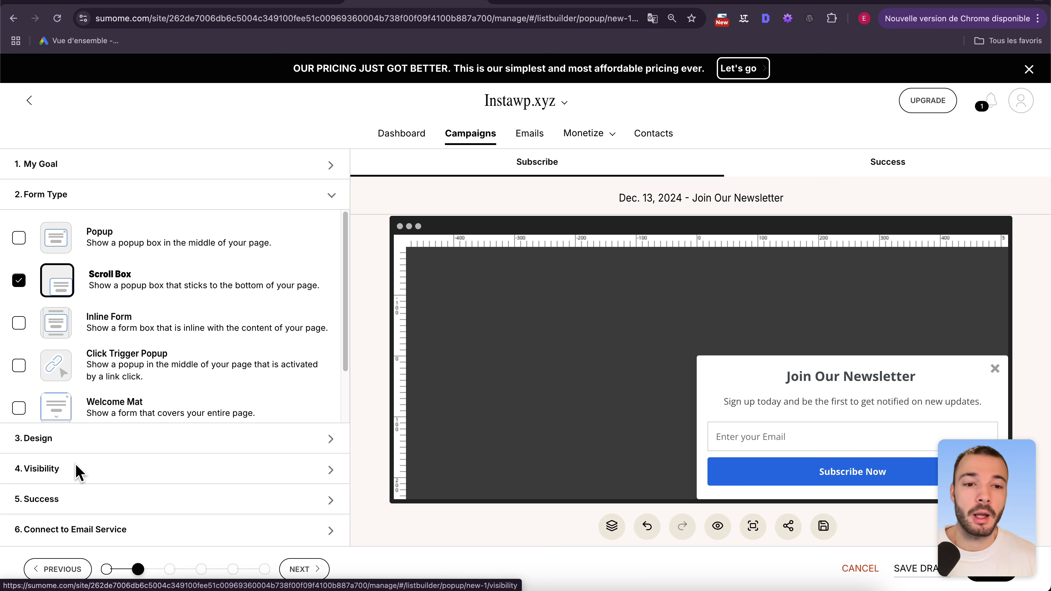
click(19, 237)
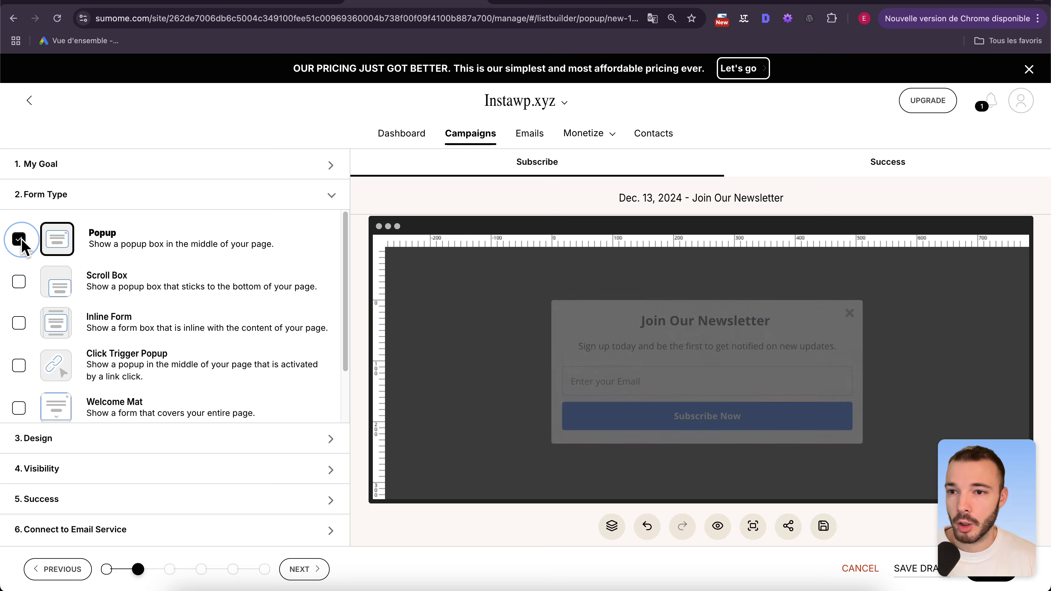
Open the Design settings and look through the popup templates and the size and animation options
click(157, 436)
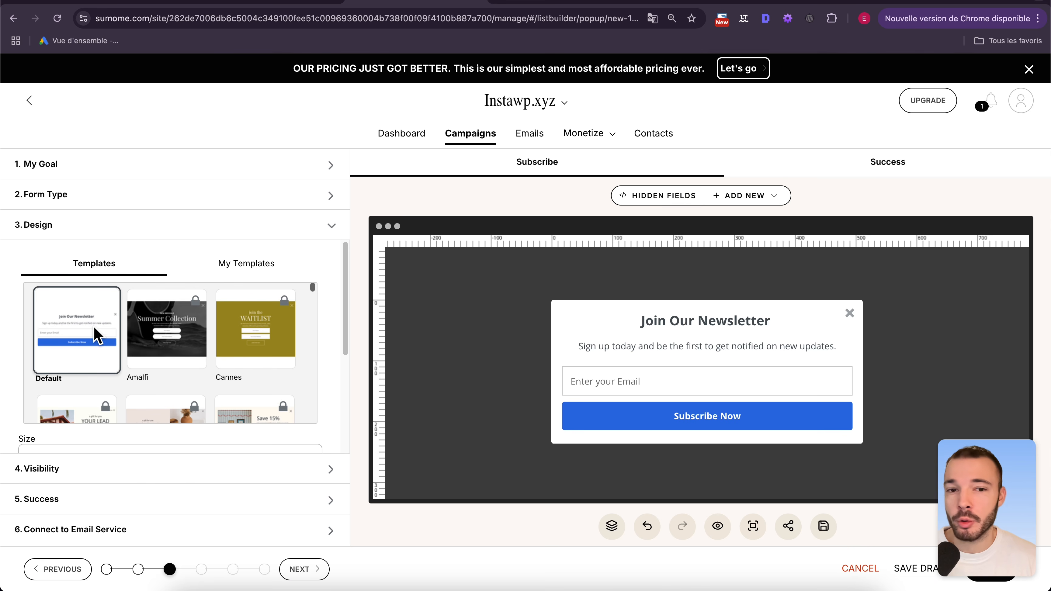
scroll(89, 331, down, 10)
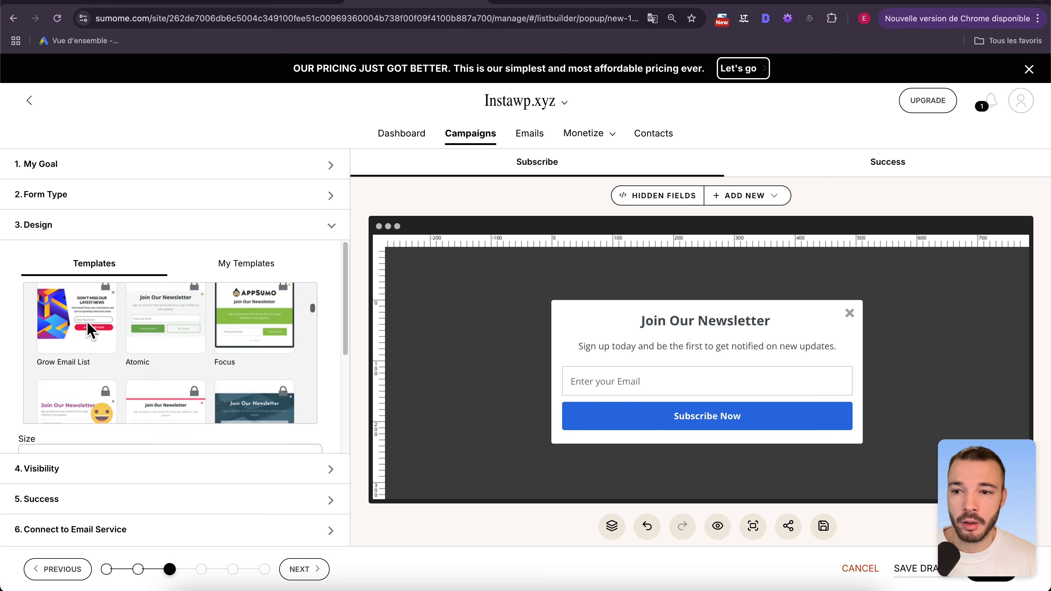
scroll(327, 387, down, 5)
scroll(326, 387, up, 1)
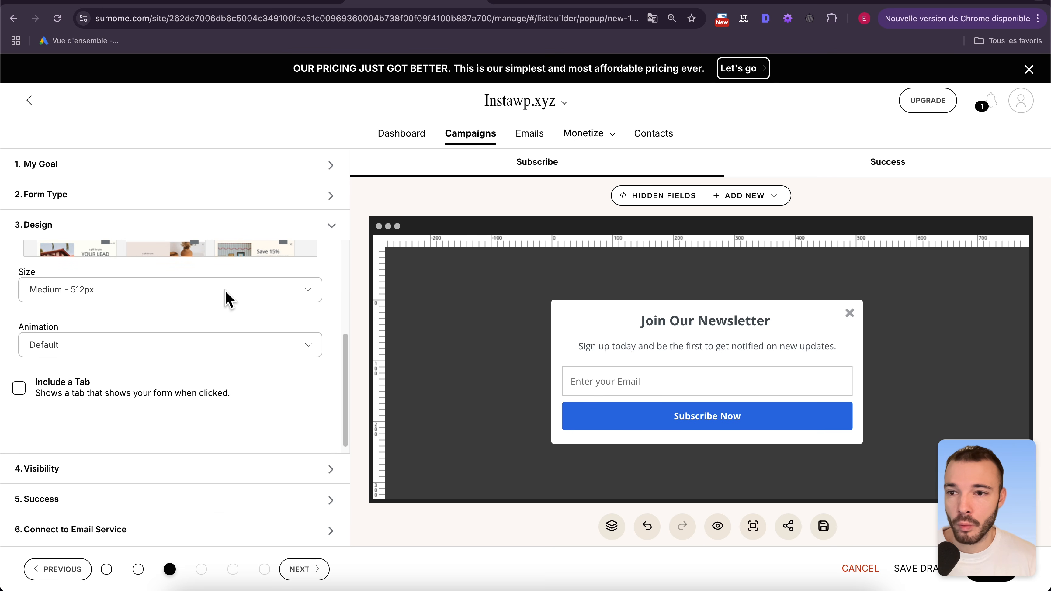
Try the Zoom, Jello, Bounce and Backflip animations on the popup, and return to Default
click(164, 345)
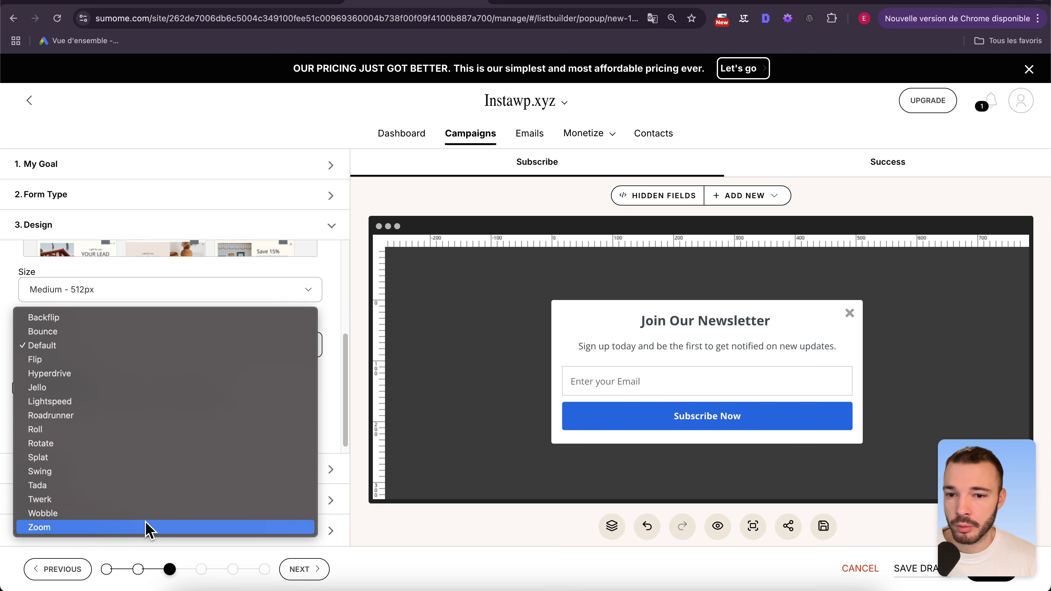
click(149, 527)
click(190, 353)
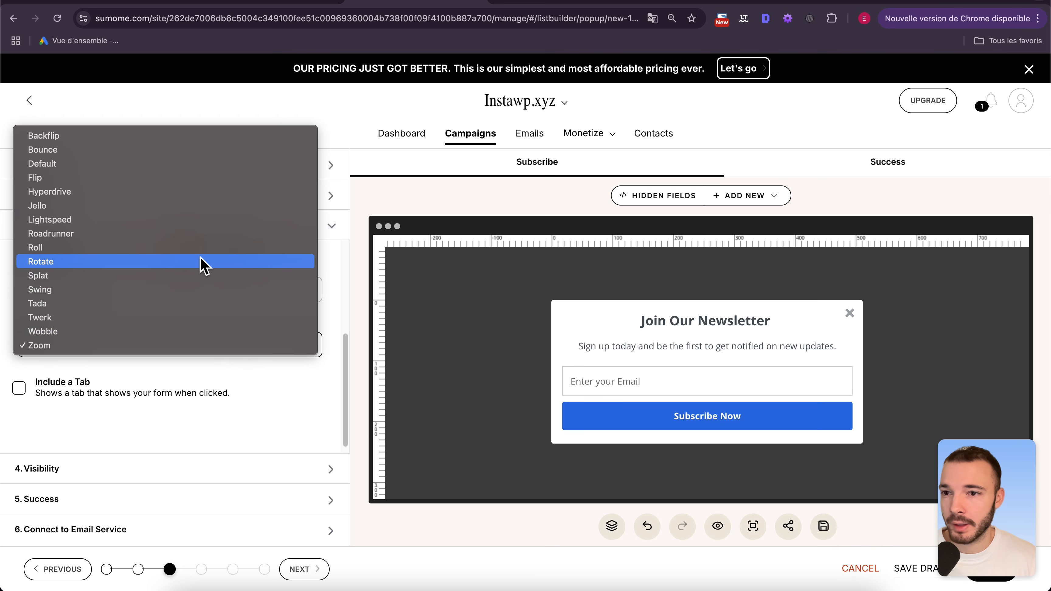
click(202, 206)
click(197, 352)
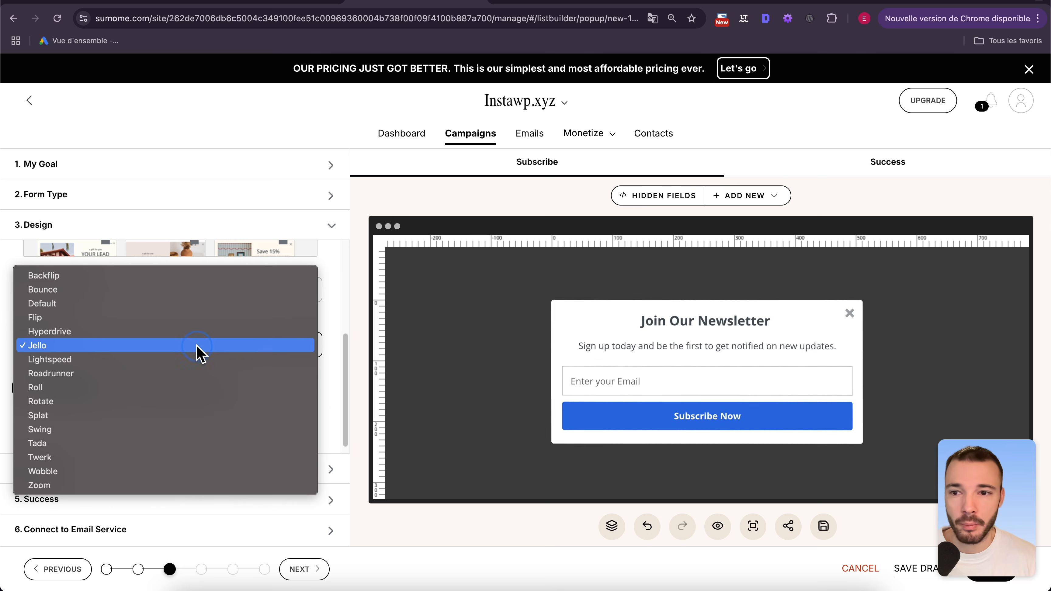
click(197, 297)
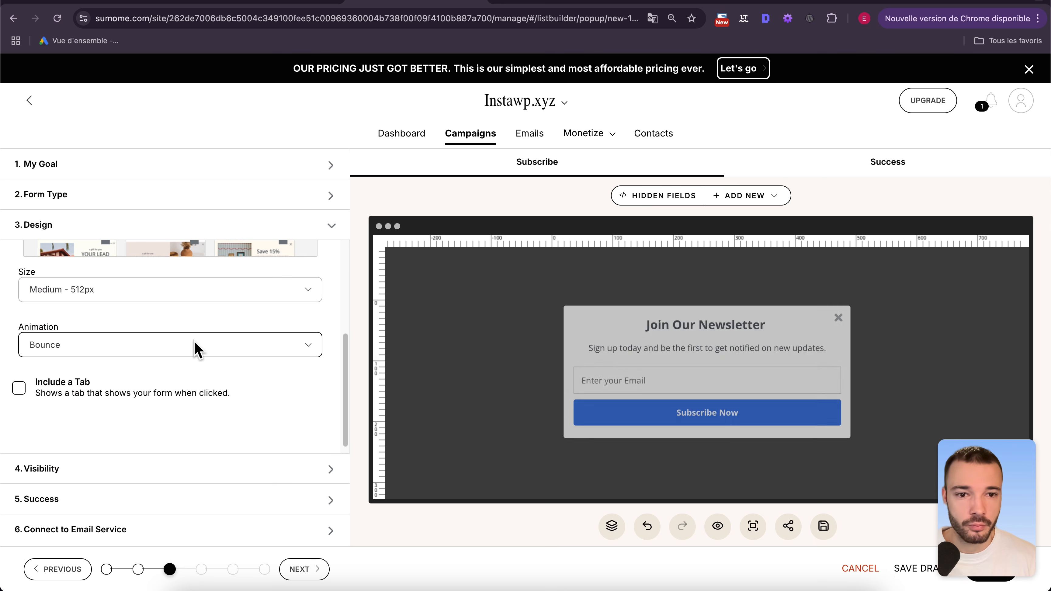
click(195, 345)
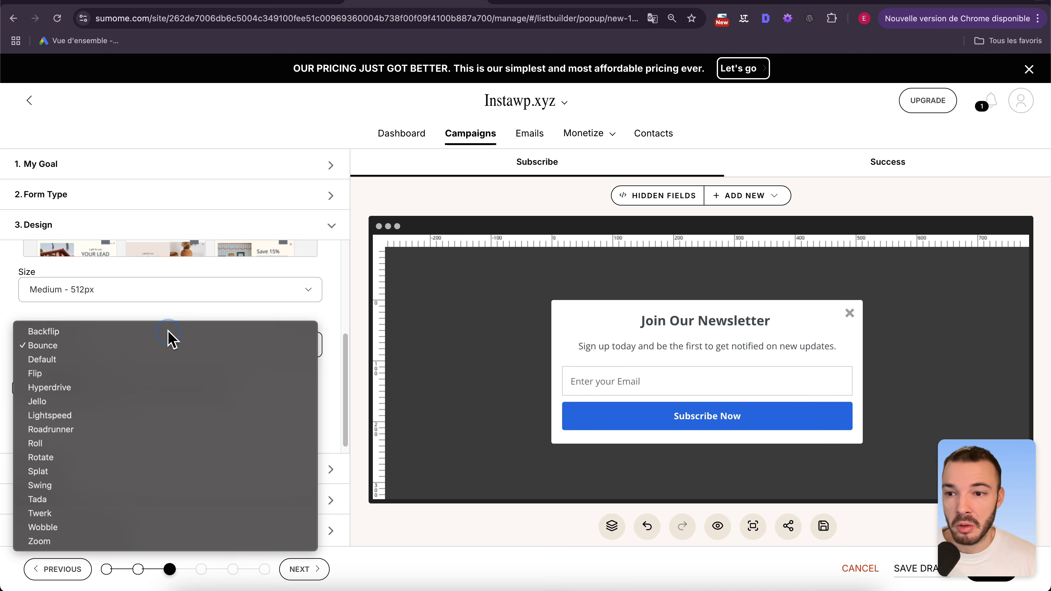
click(169, 332)
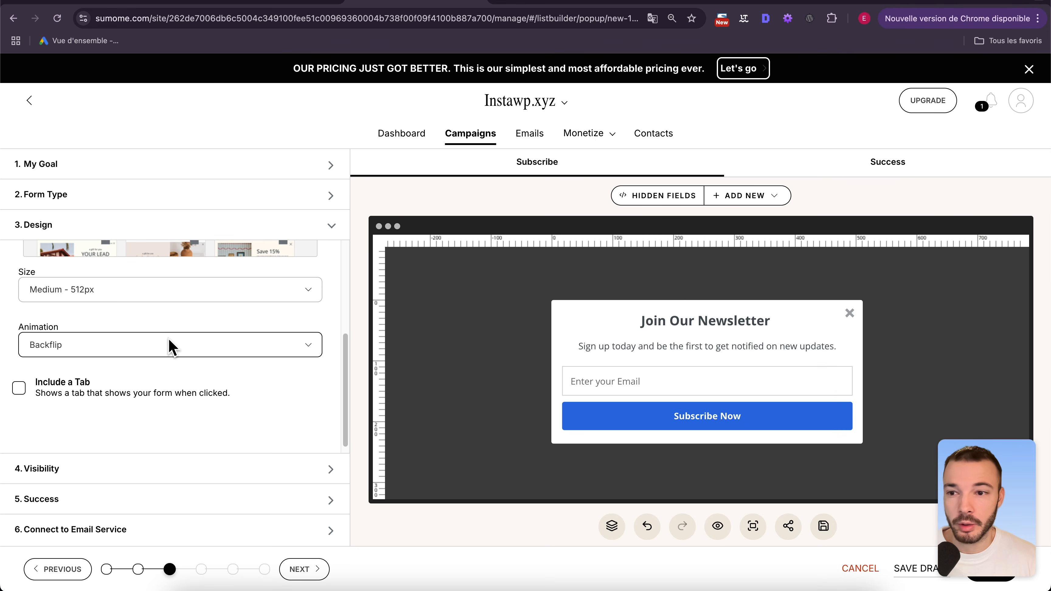
click(168, 346)
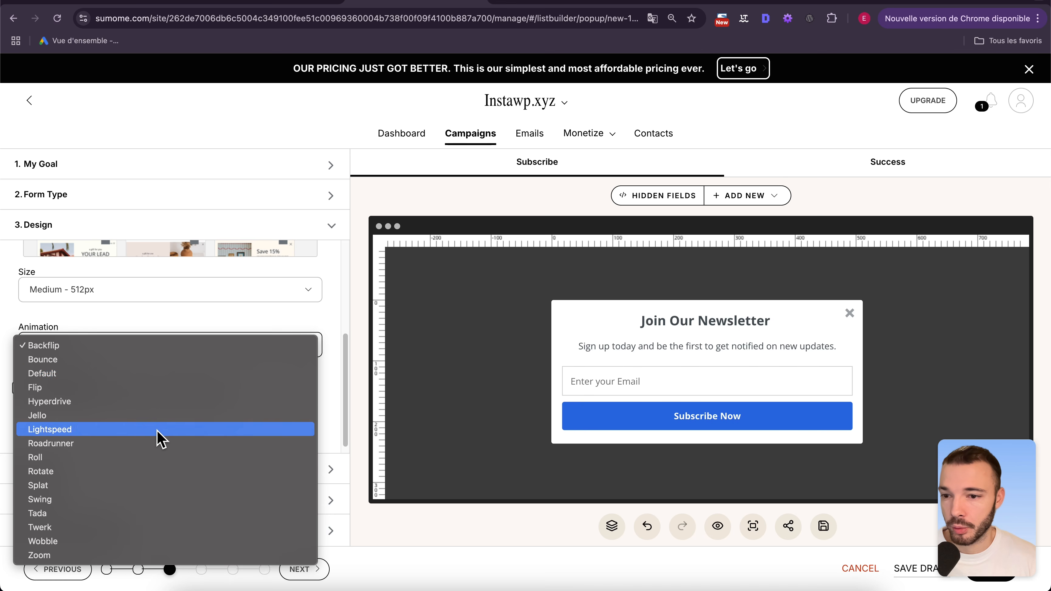
click(232, 374)
Replace the popup's heading text with "Obtenez -10% de réduction !"
click(641, 324)
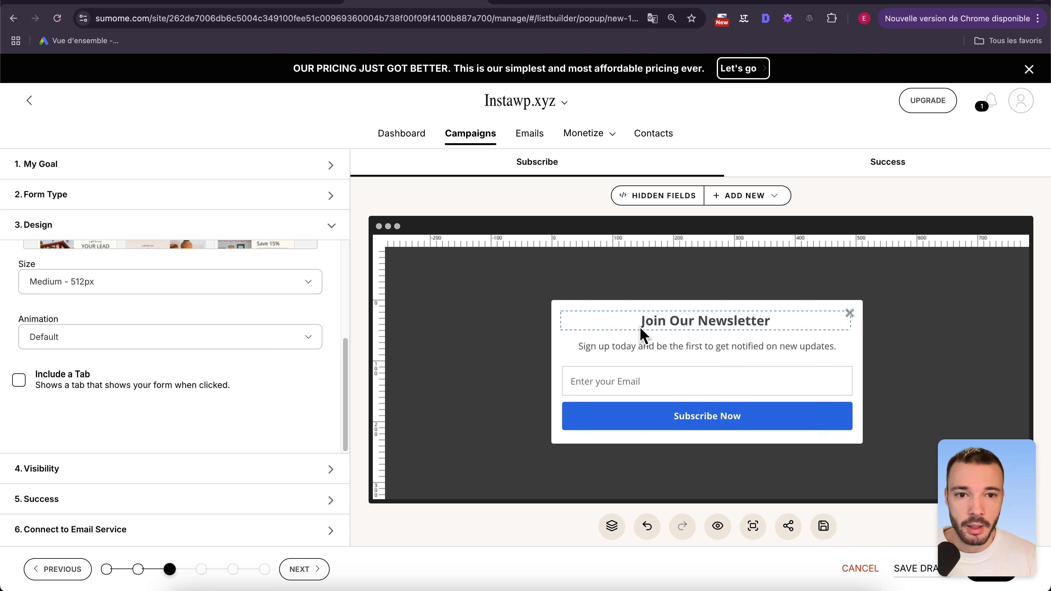
click(643, 349)
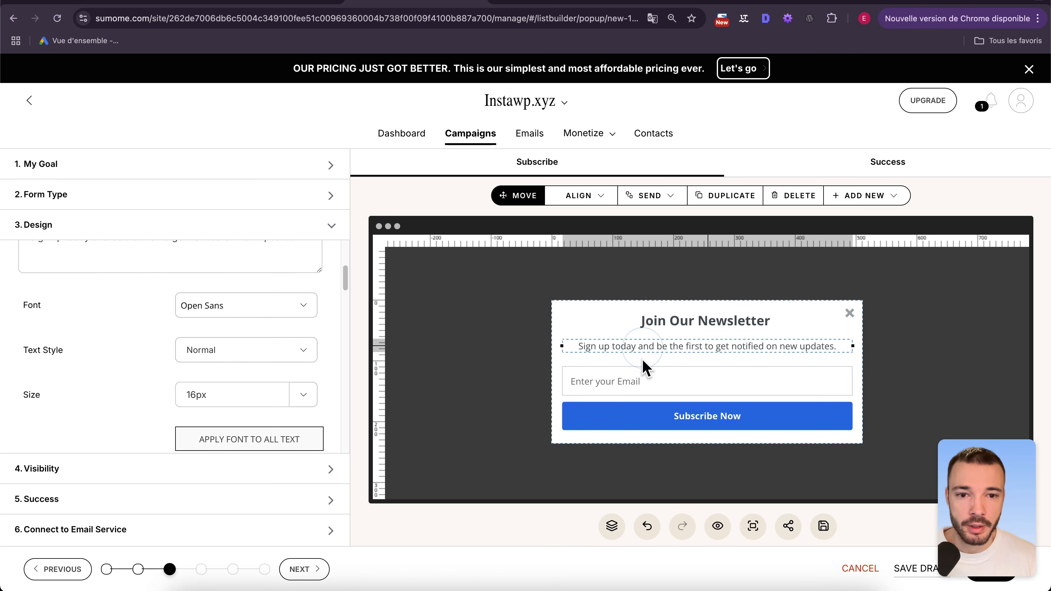
click(644, 371)
click(654, 347)
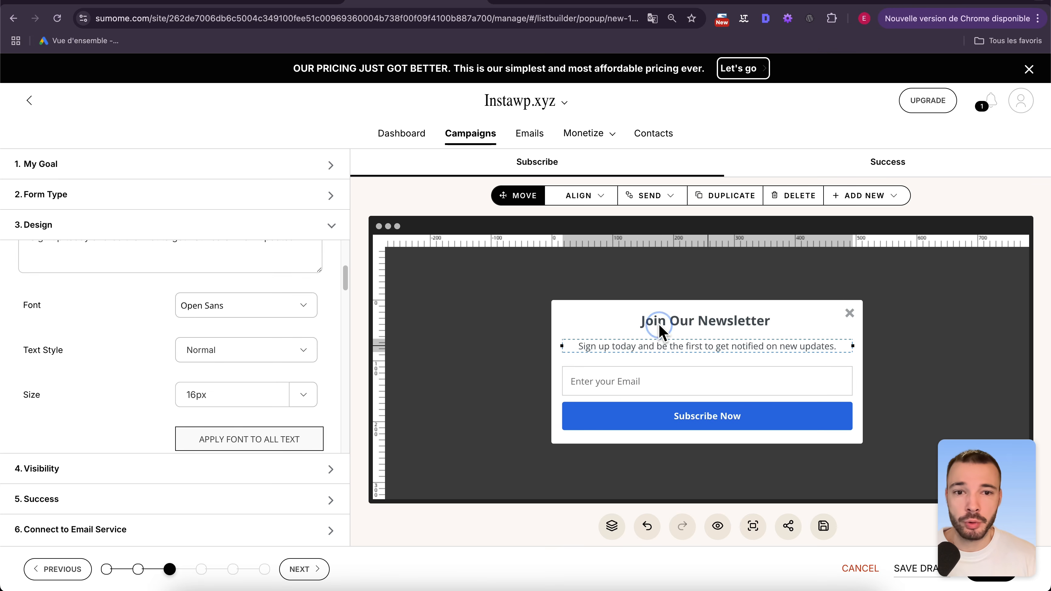
click(662, 321)
scroll(261, 365, up, 5)
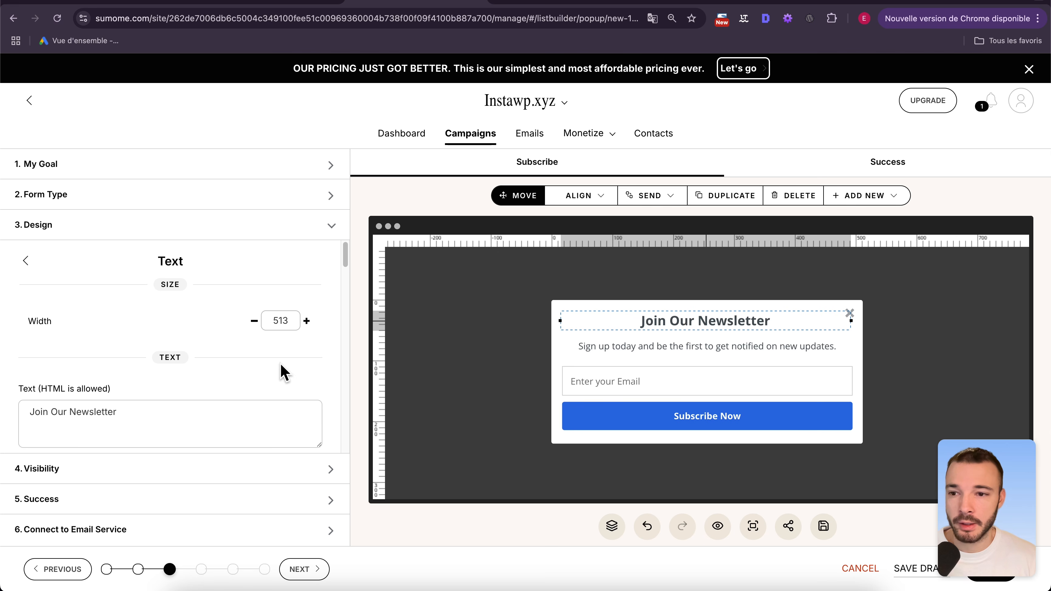
scroll(281, 371, down, 1)
triple_click(166, 400)
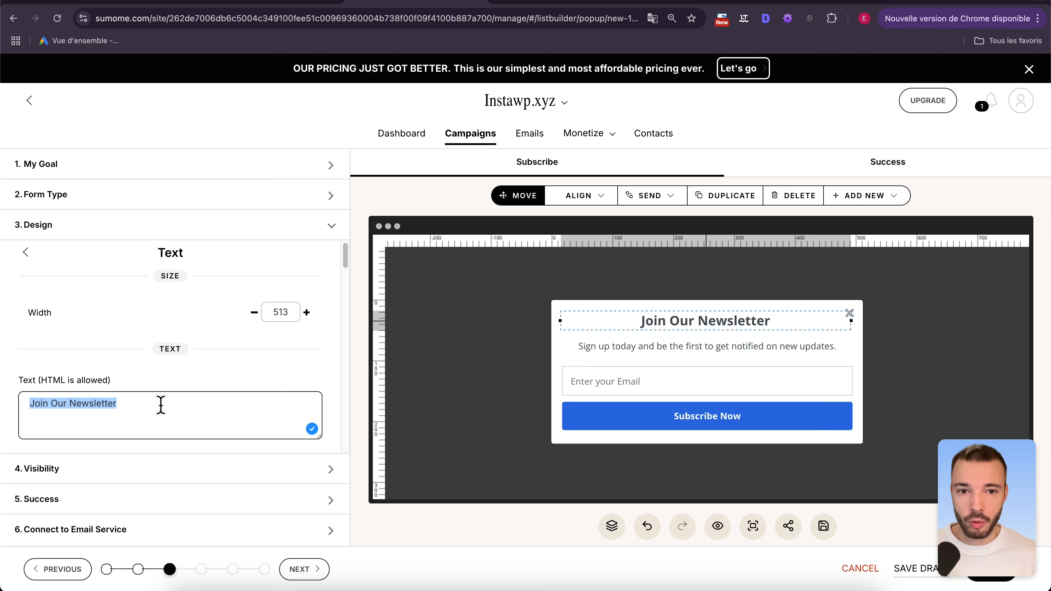
text(J)
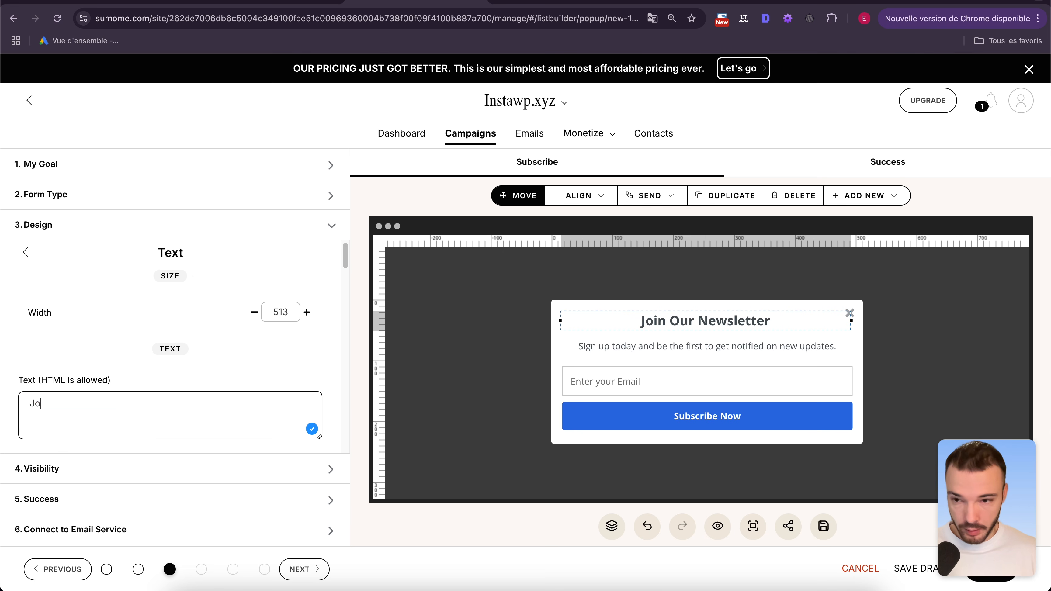
text(Obtenez -10% de réduction !)
Replace the text below the heading with "Pour votre première commande, obtenez une réduction exclusive en rejoignant notre newsletter"
click(703, 346)
triple_click(164, 400)
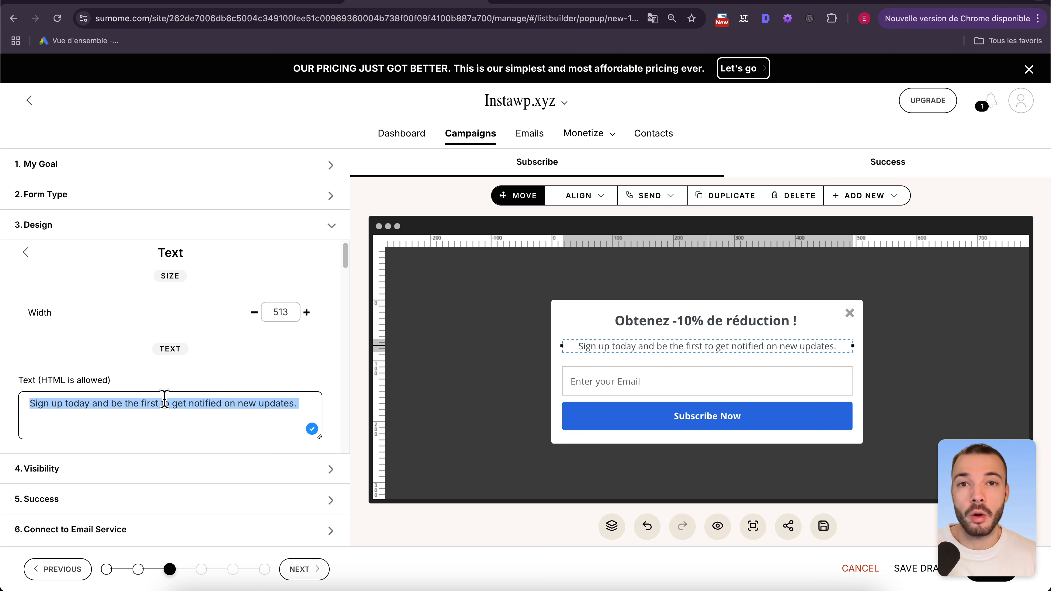
text(Pour votre première commande, obtenez une réduction exclusive en rejoignant notre newsletter)
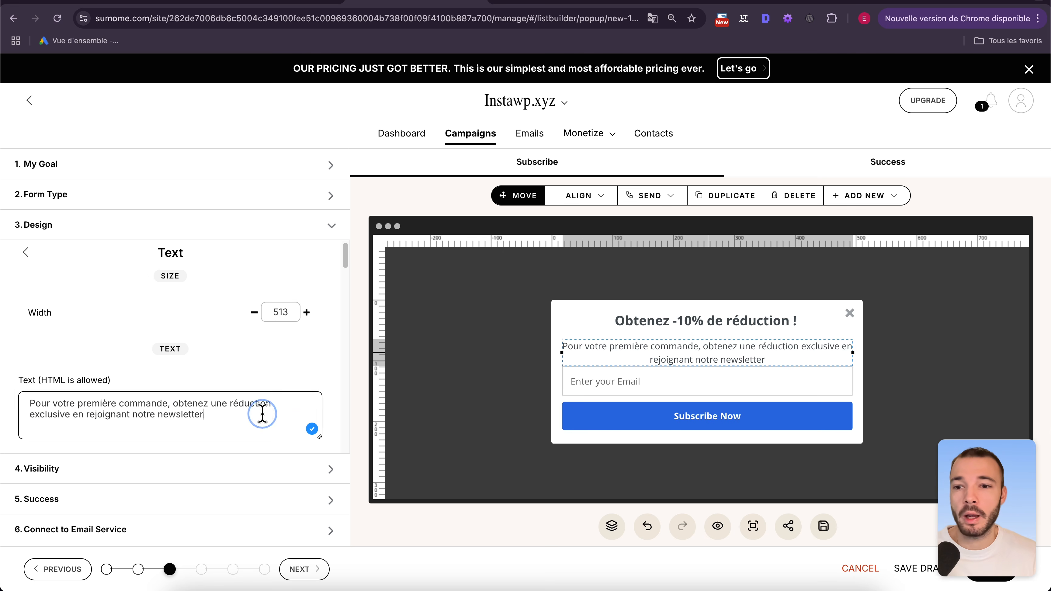
drag(204, 413, 159, 414)
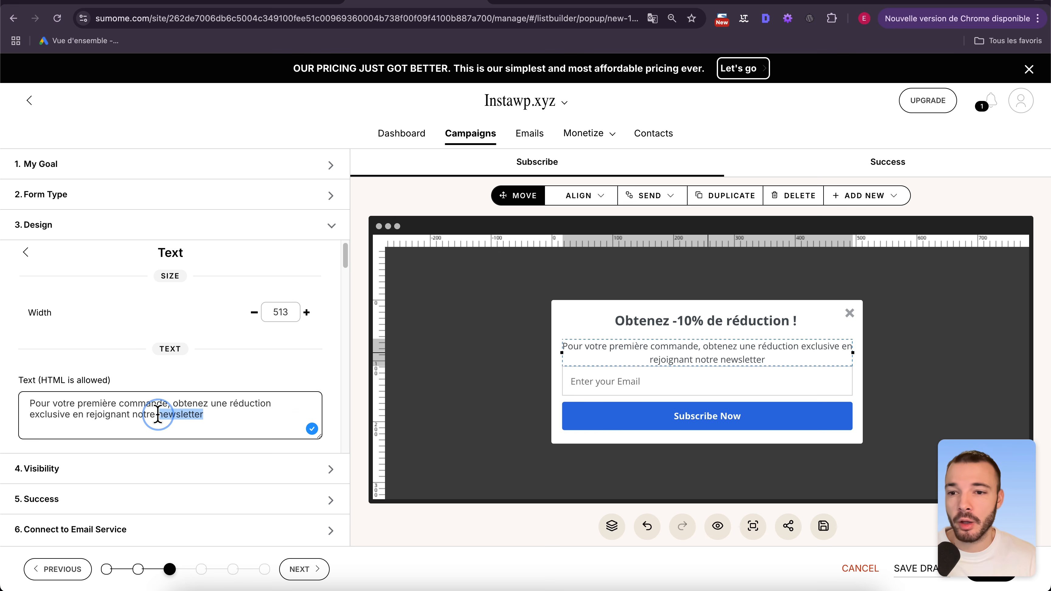
click(215, 414)
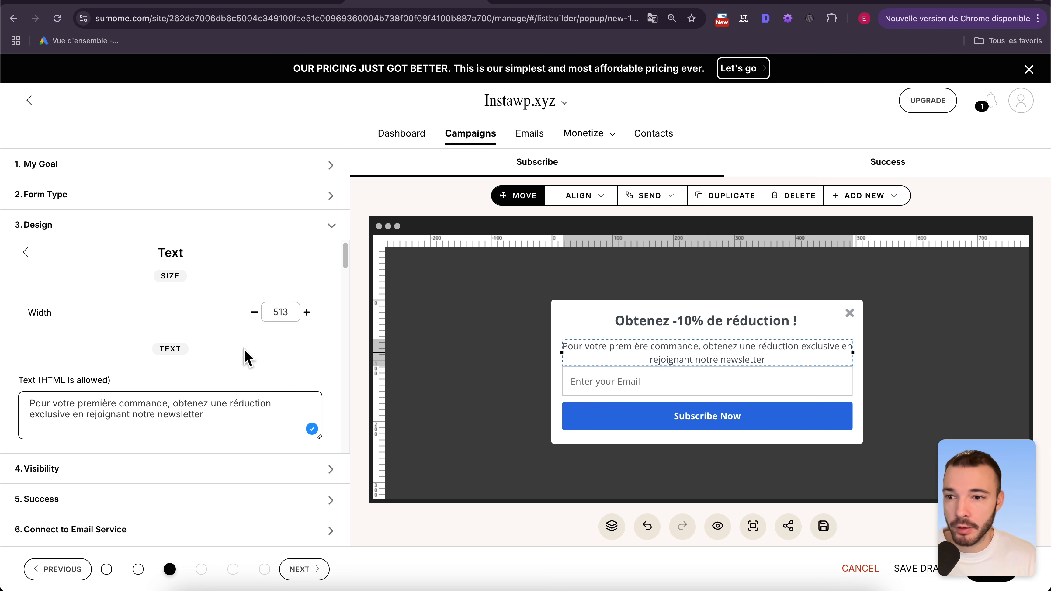
Set the font size of the popup's description text to 18px
scroll(251, 363, down, 3)
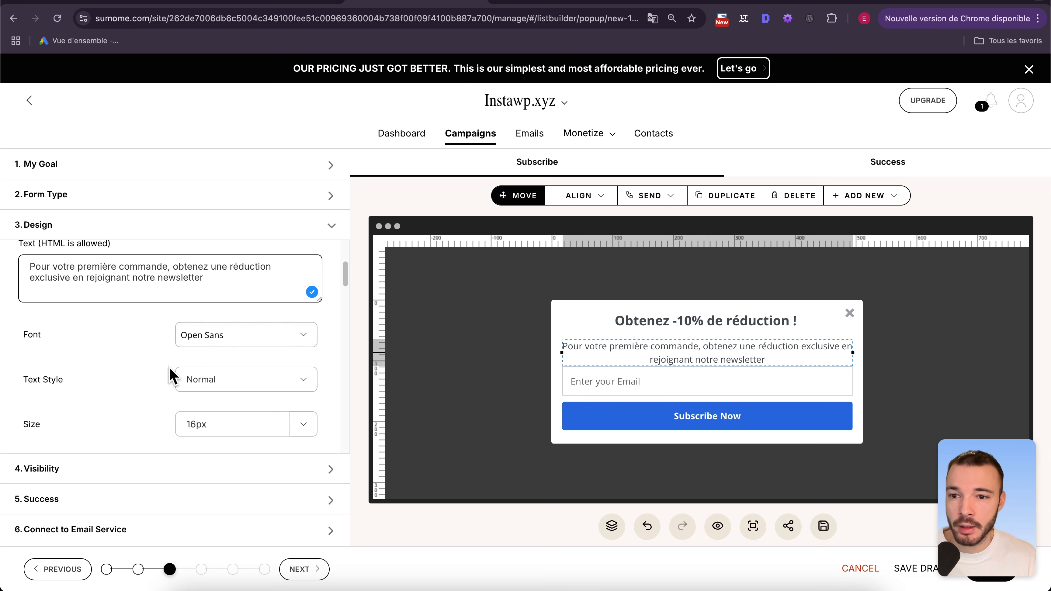
scroll(186, 385, down, 1)
click(194, 409)
key(BackSpace)
text(8)
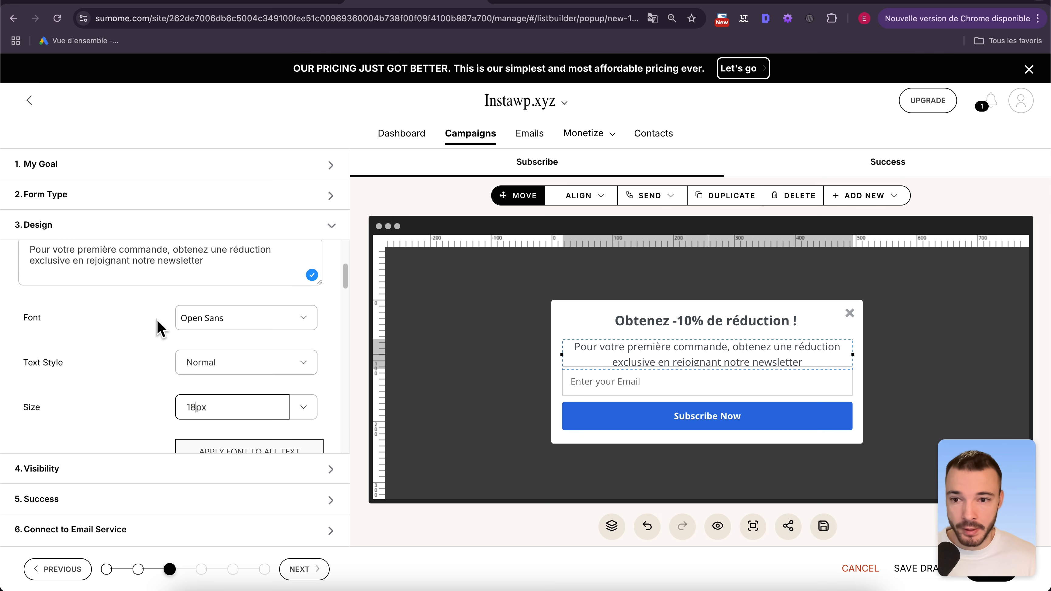
Examine the description text's remaining alignment, line height, color, border and shadow settings
scroll(253, 385, down, 2)
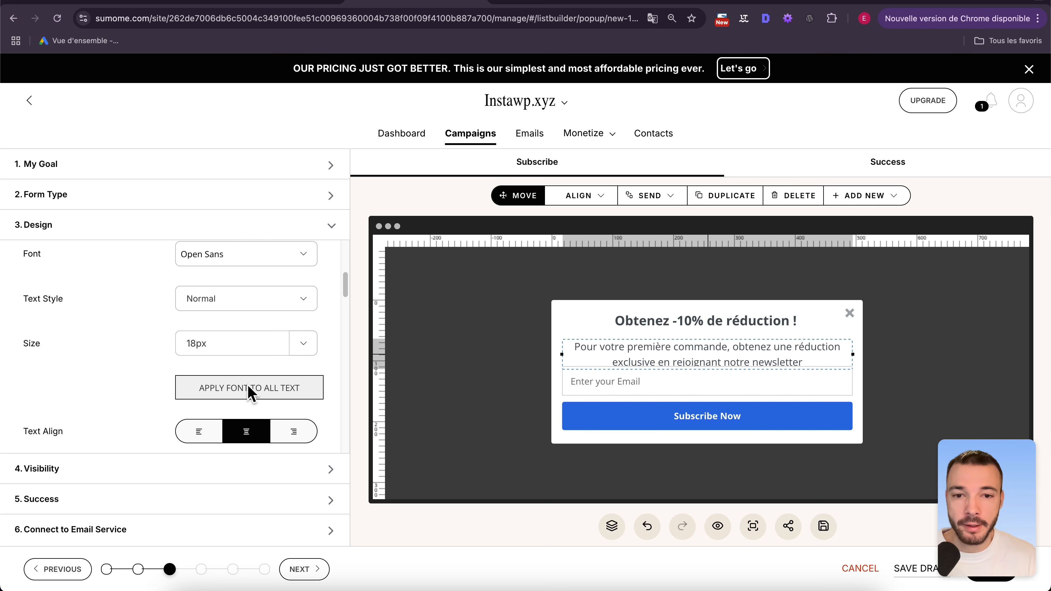
scroll(116, 373, down, 4)
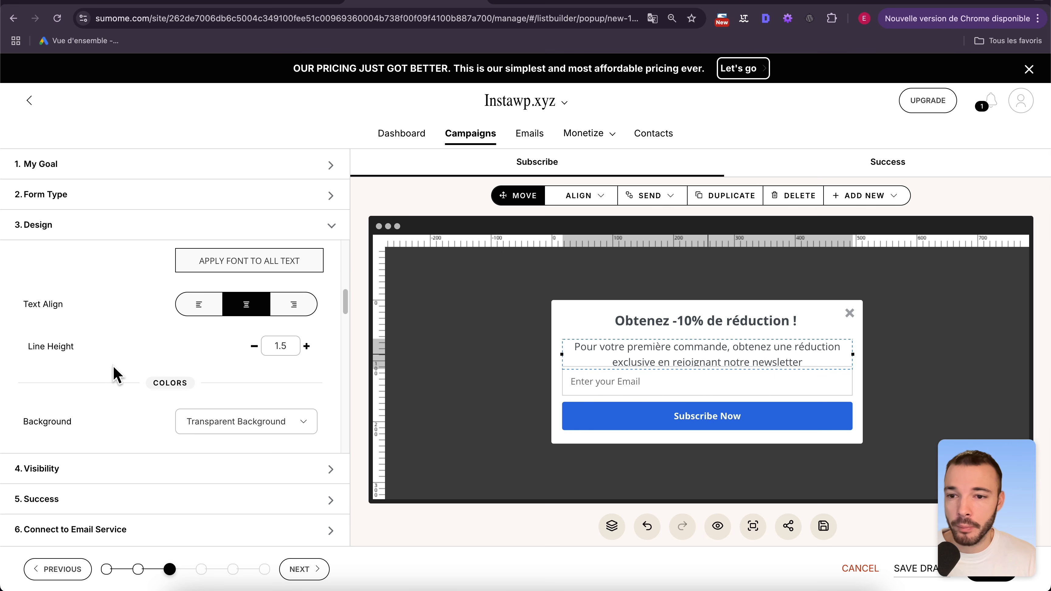
scroll(116, 363, down, 3)
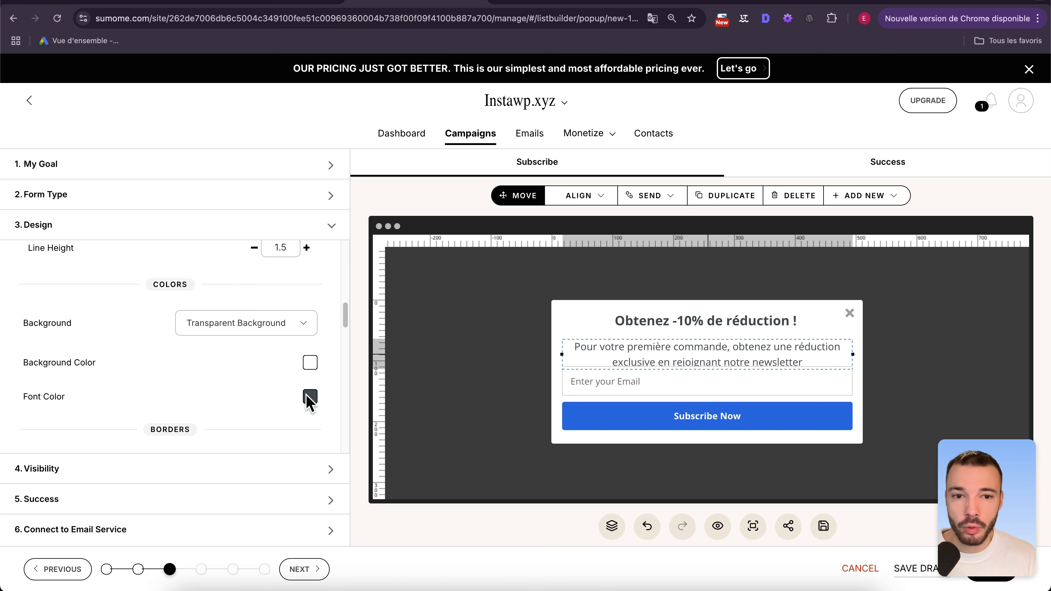
scroll(204, 371, down, 6)
scroll(174, 348, down, 15)
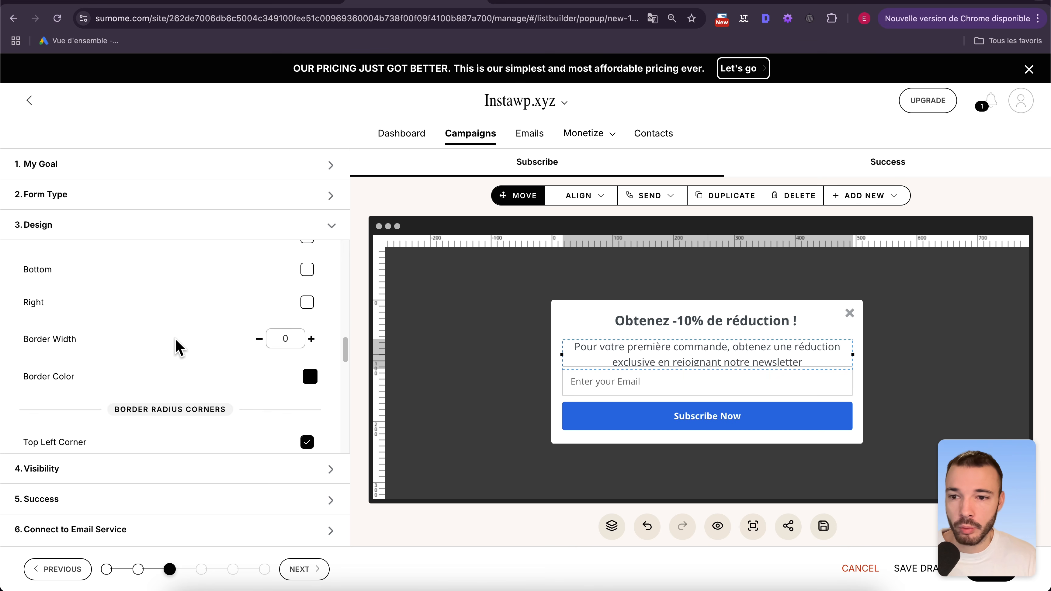
scroll(202, 352, down, 3)
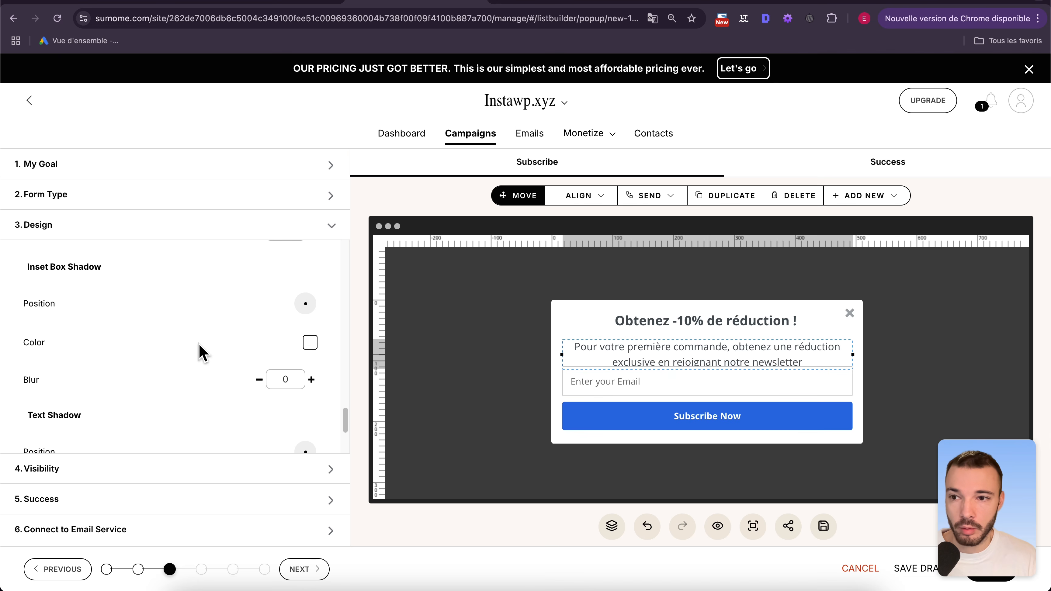
scroll(207, 353, up, 1)
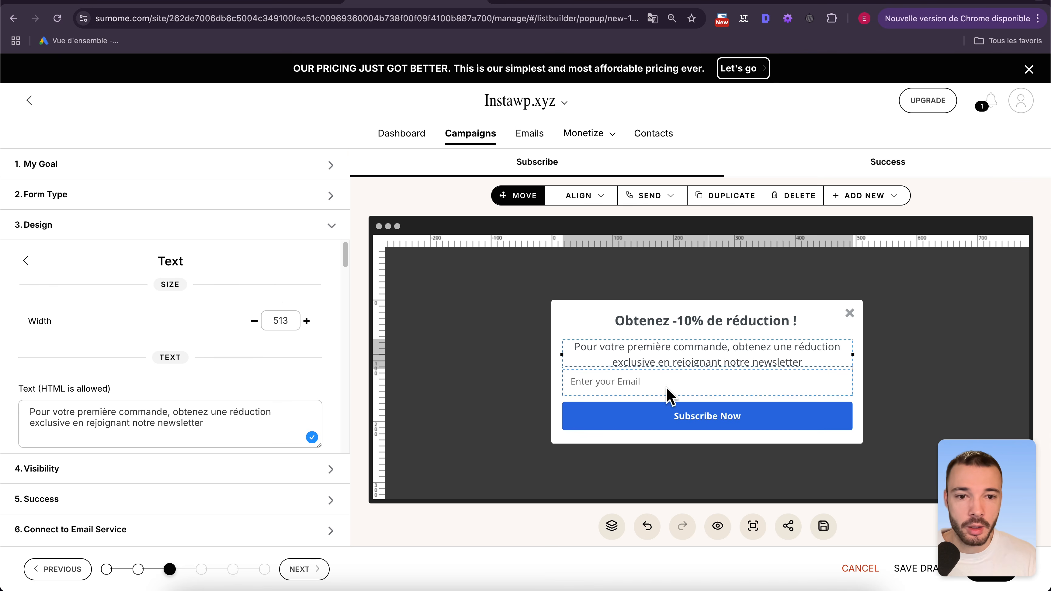
Select the popup's Subscribe Now button and examine its available click actions
click(778, 415)
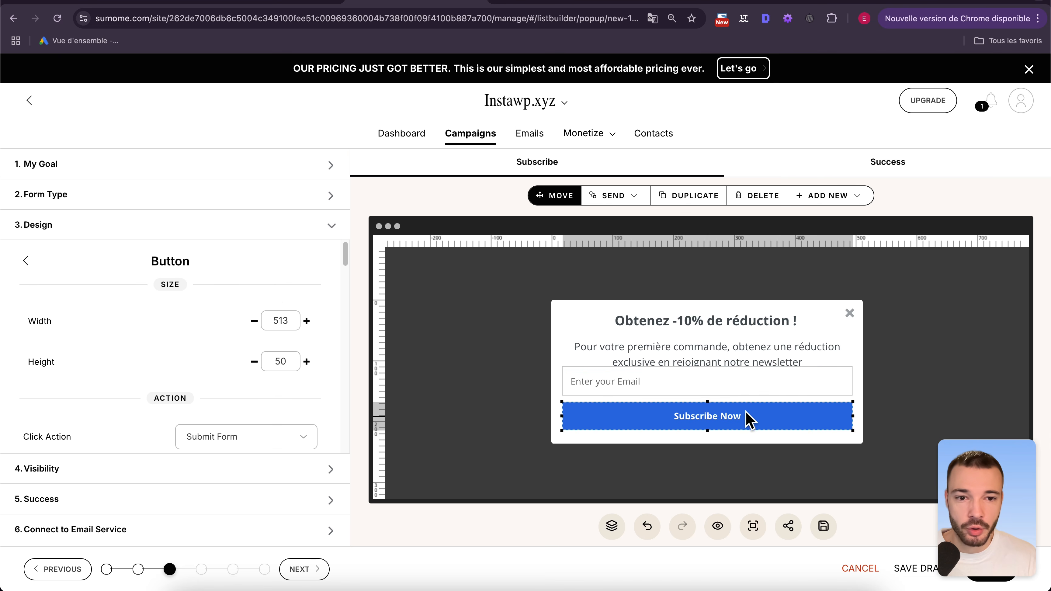
scroll(141, 343, down, 2)
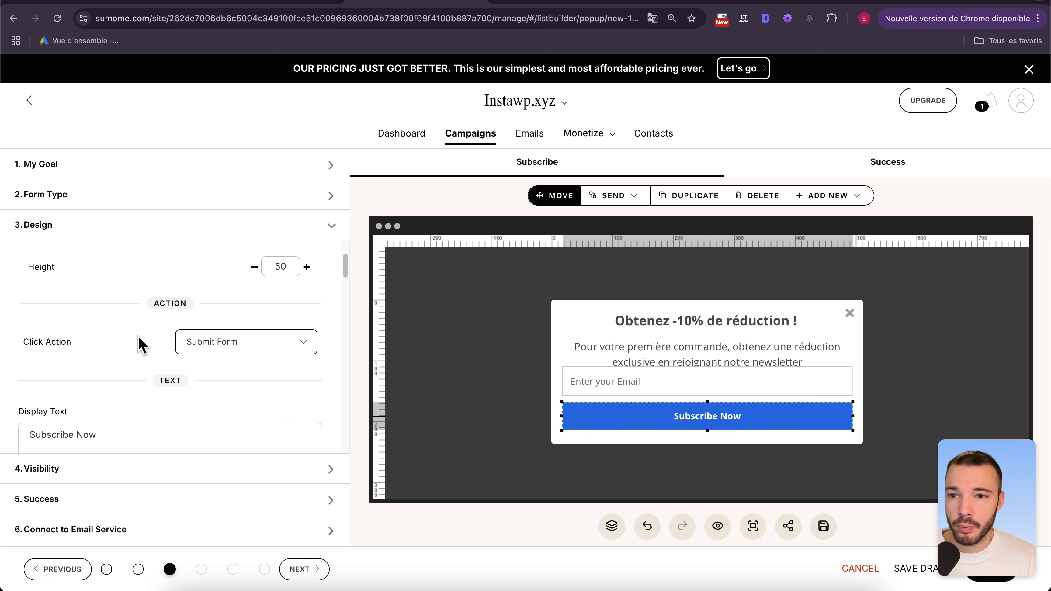
click(261, 344)
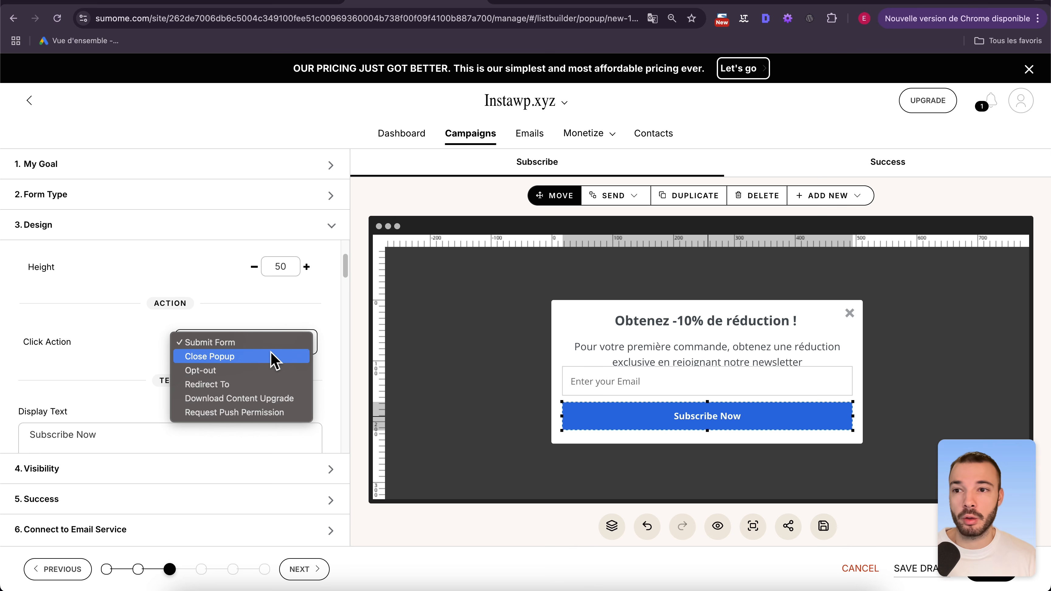
Review the chosen form type and campaign goal
click(83, 199)
click(327, 196)
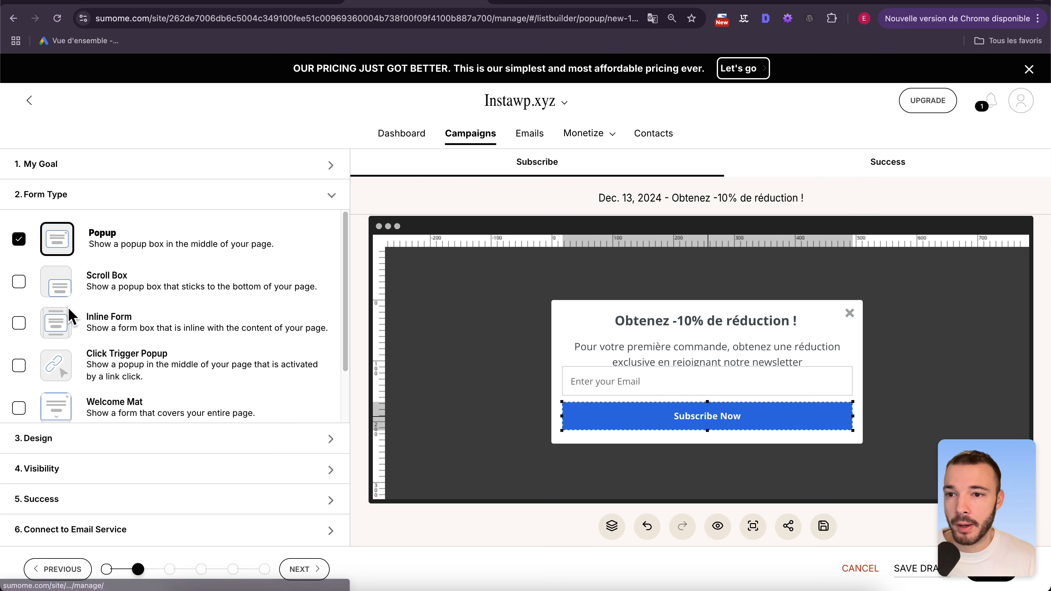
click(329, 166)
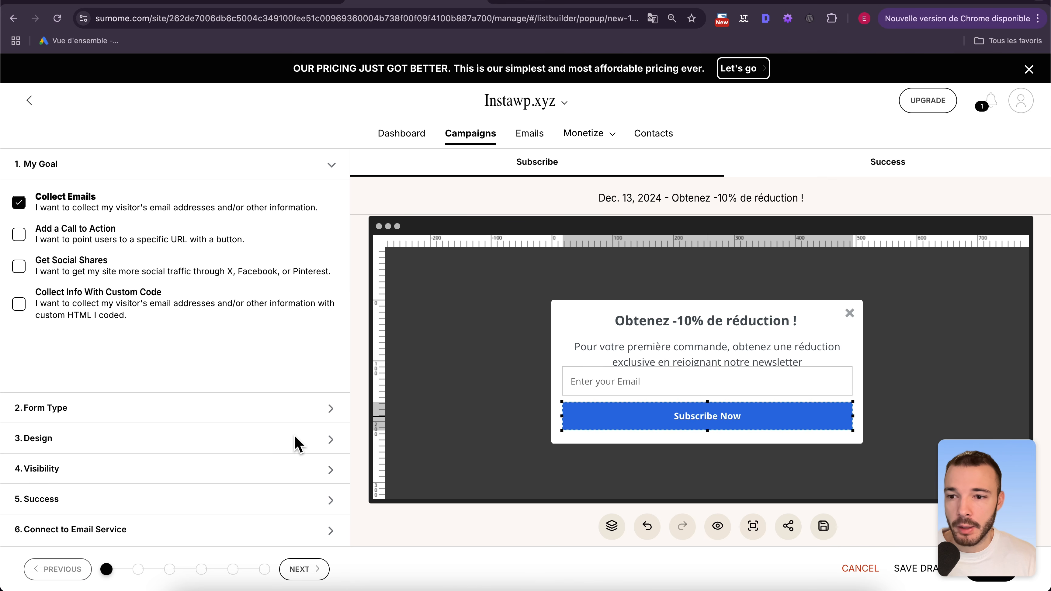
Return to the Design settings and set the Subscribe Now button's click action to Close Popup
click(333, 433)
scroll(218, 404, down, 3)
click(272, 336)
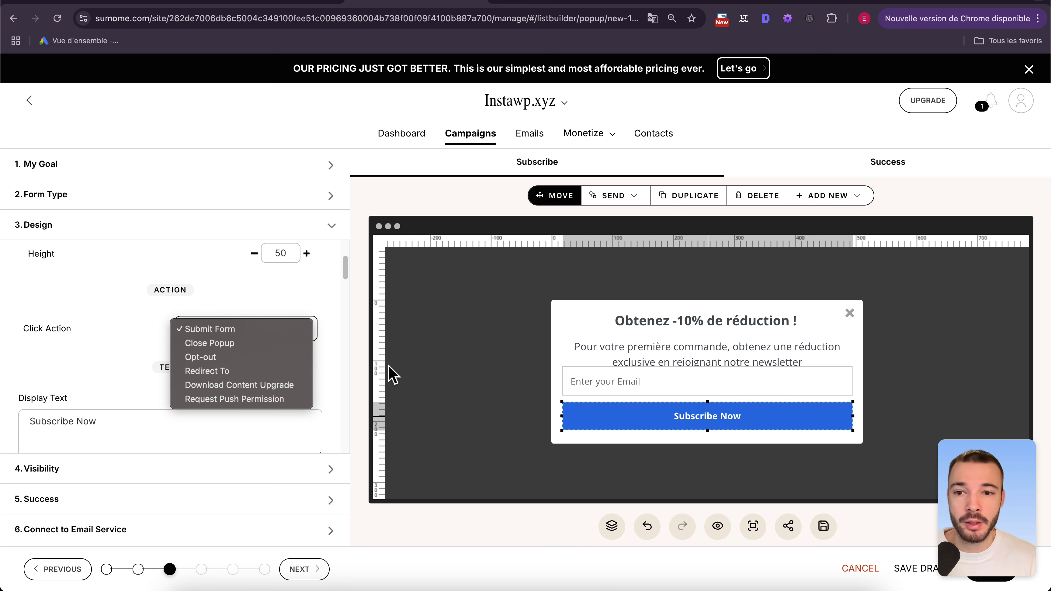
click(292, 347)
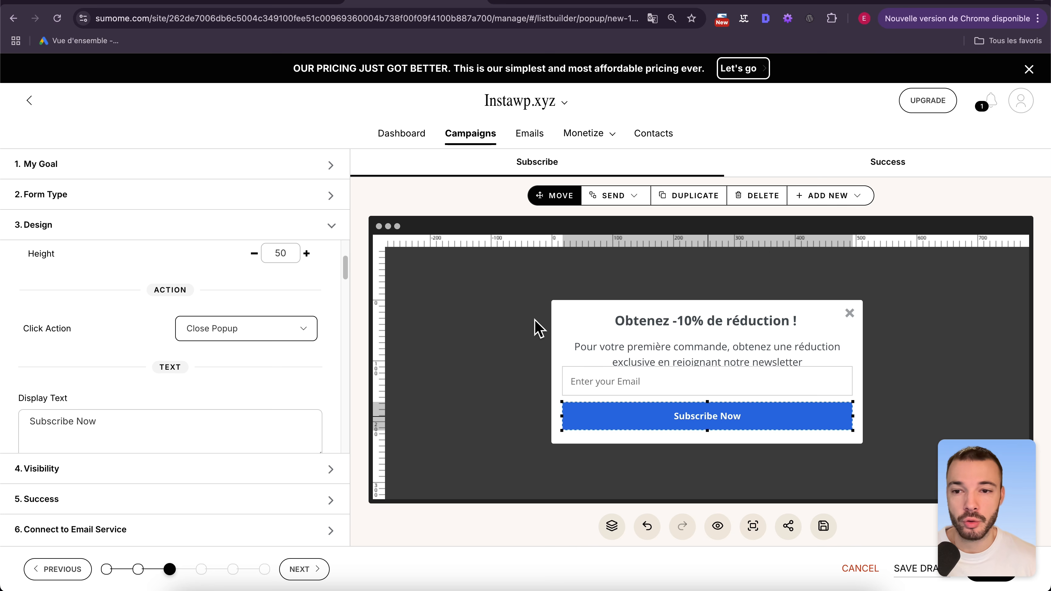
Set the Subscribe Now button's click action to Submit Form and change its display text to "Profiter de la promo"
click(295, 327)
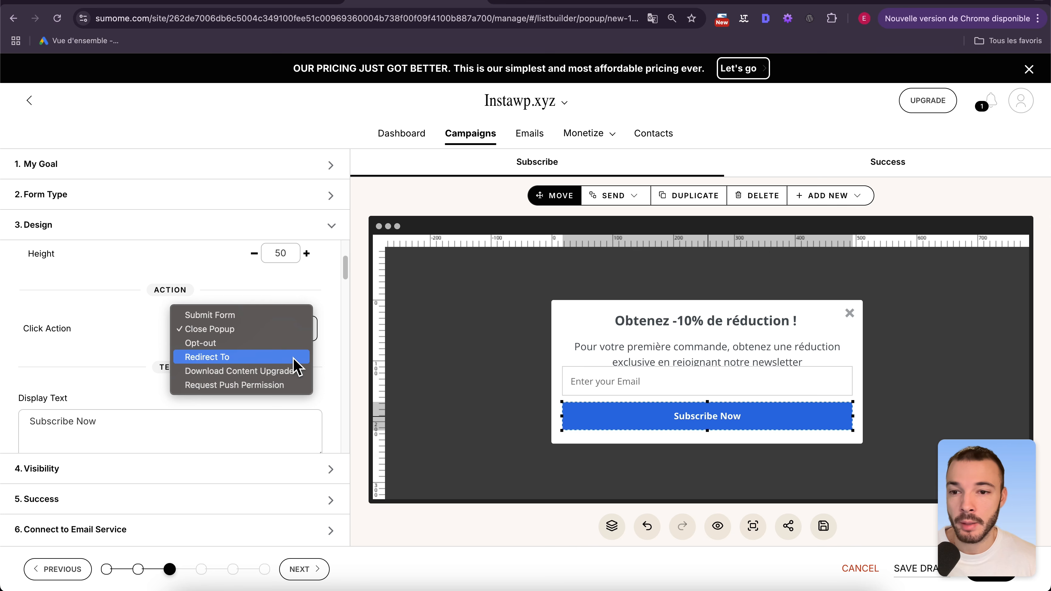
click(273, 316)
scroll(306, 347, down, 4)
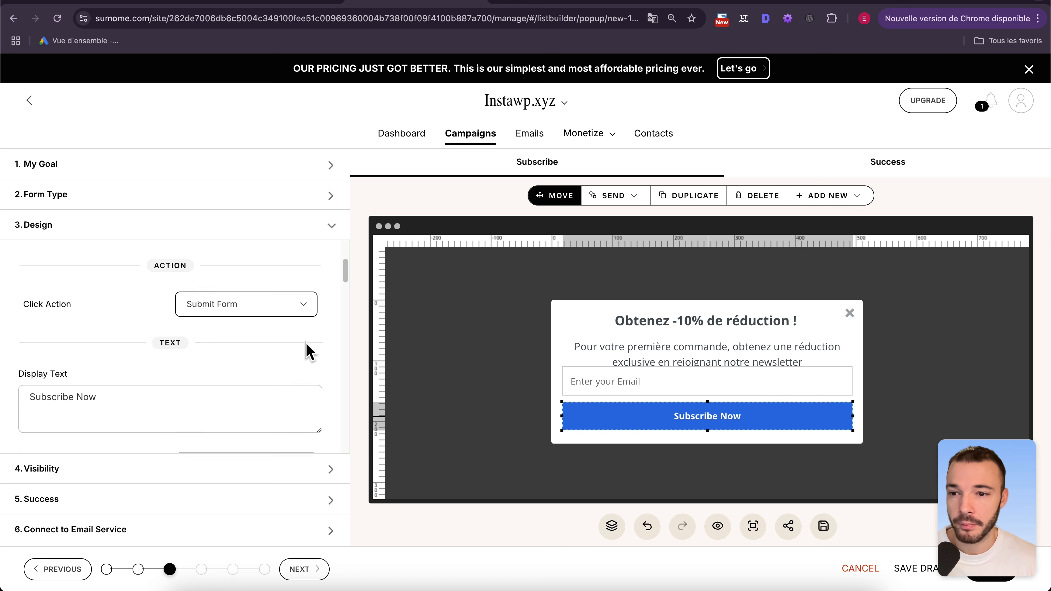
triple_click(169, 338)
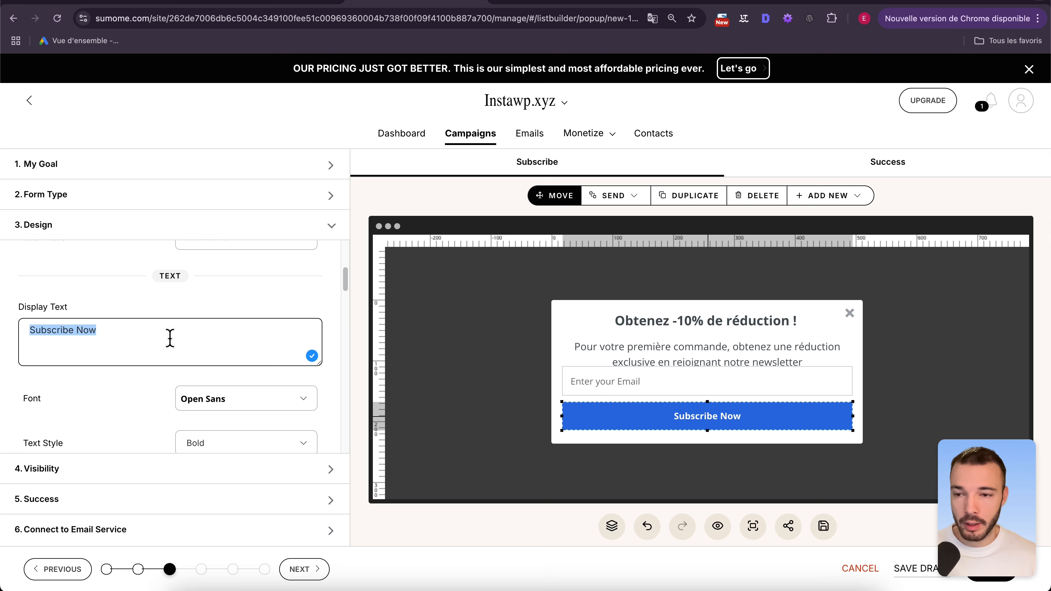
text(Profiter de la prom)
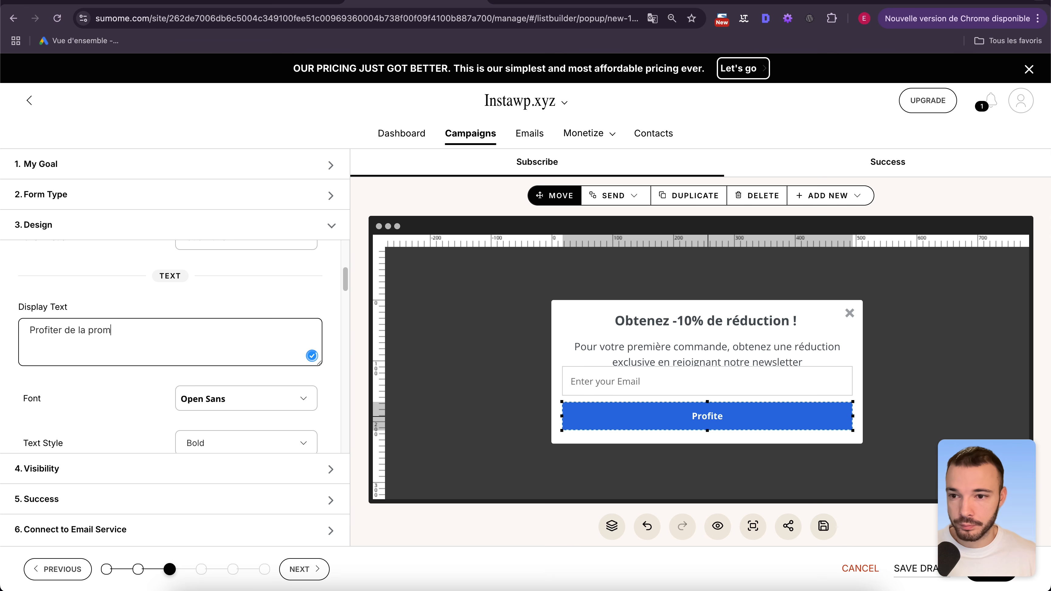
text(o)
Change the background color of the "Profiter de la promo" button to the preset red
scroll(143, 364, down, 8)
scroll(143, 364, down, 3)
scroll(143, 364, up, 3)
scroll(144, 363, down, 1)
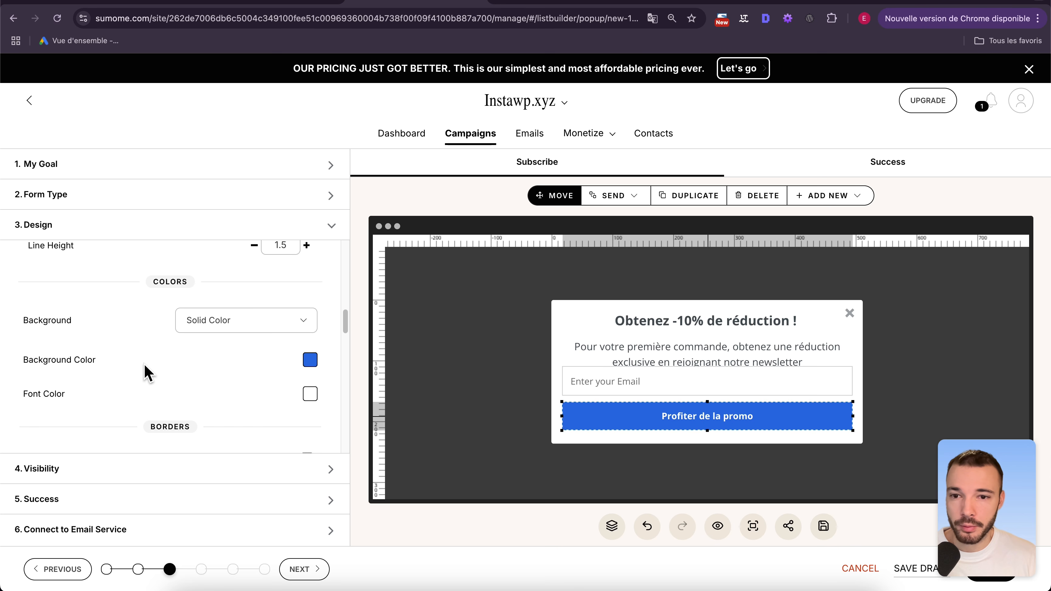
click(309, 360)
scroll(304, 367, down, 3)
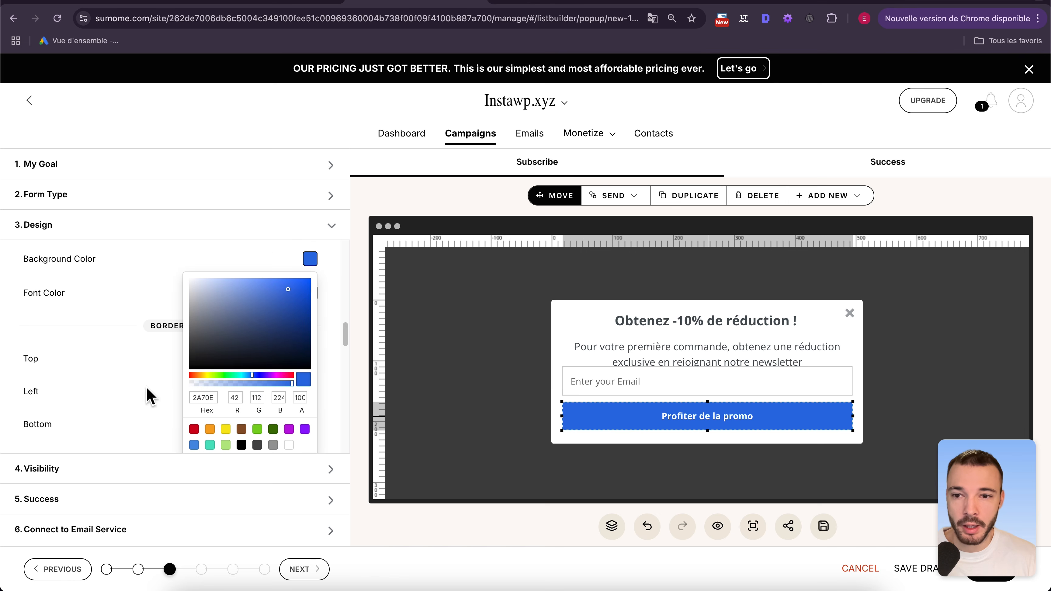
click(191, 428)
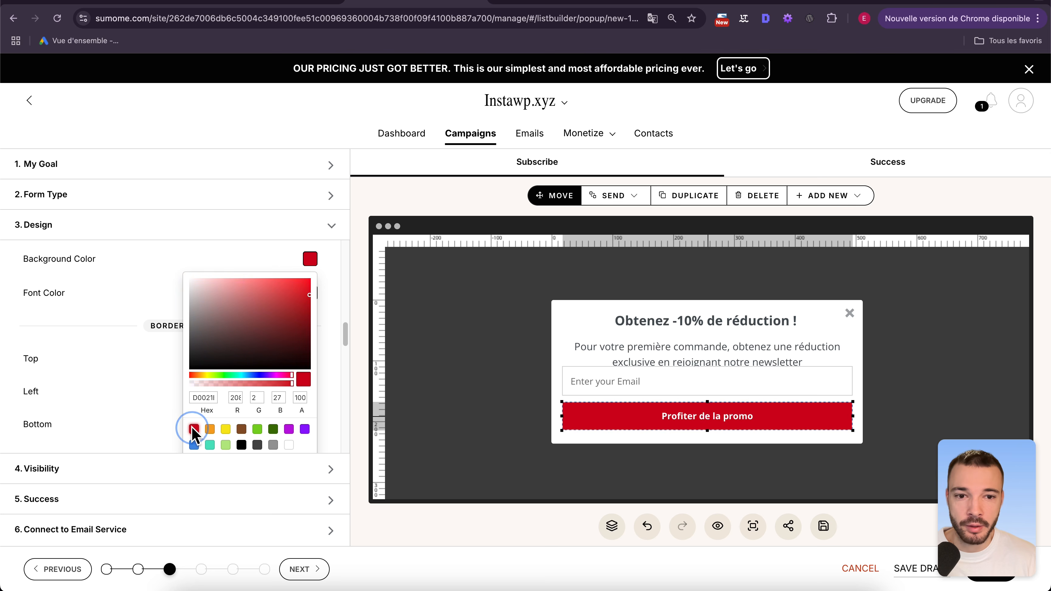
click(147, 365)
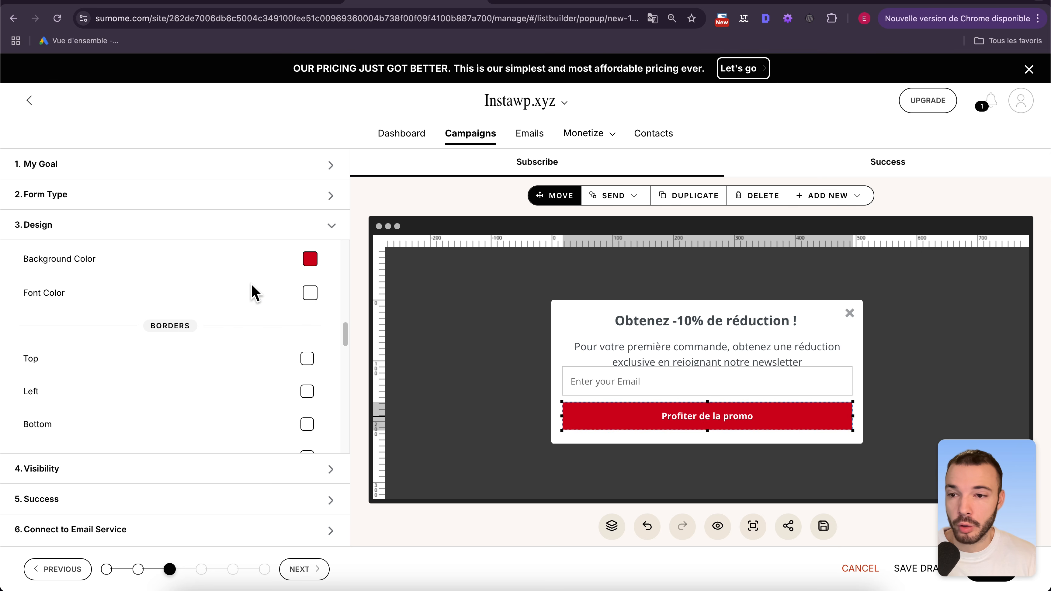
Set the promo button's border radius to 70 and review its shadow settings
scroll(244, 306, down, 2)
scroll(182, 295, down, 3)
scroll(183, 295, down, 4)
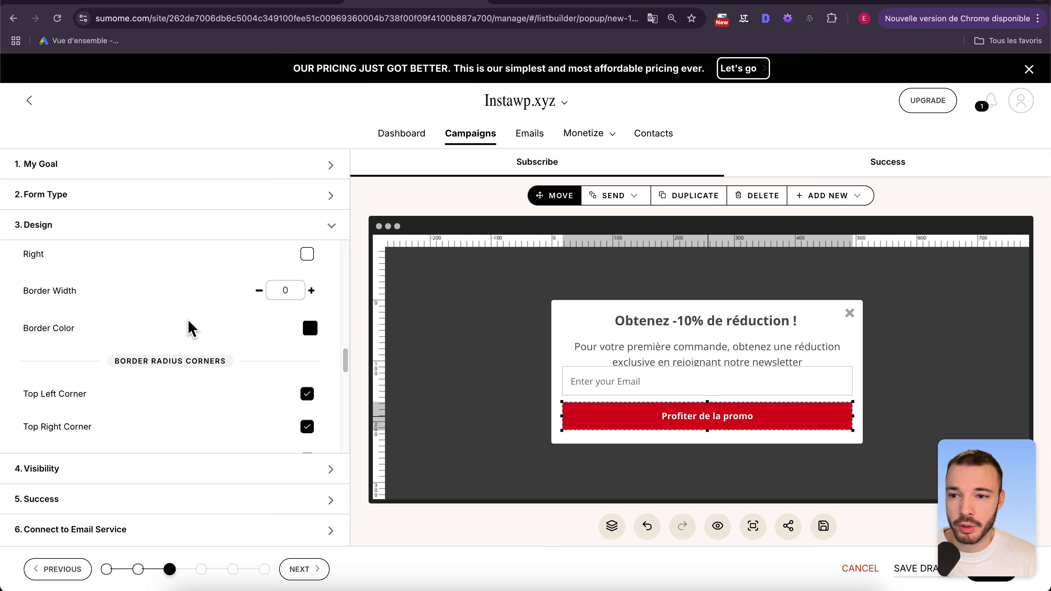
scroll(201, 343, down, 4)
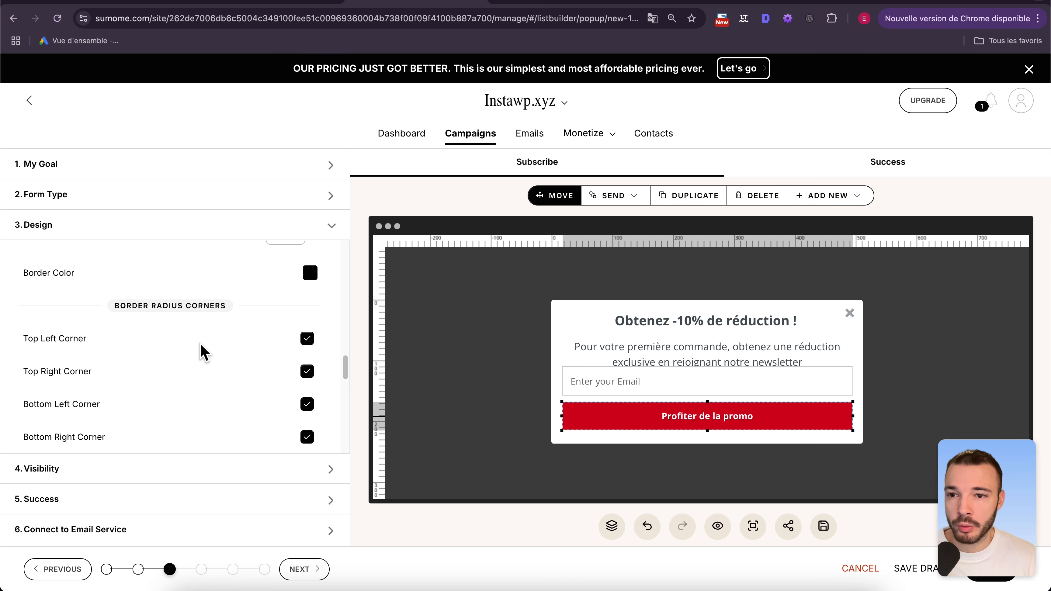
double_click(285, 420)
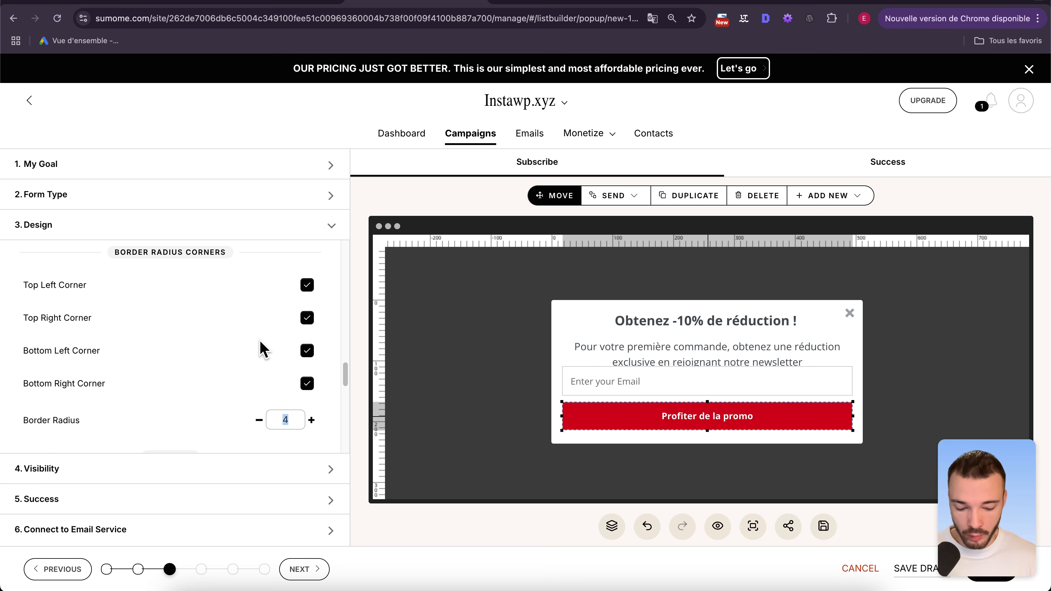
text(70)
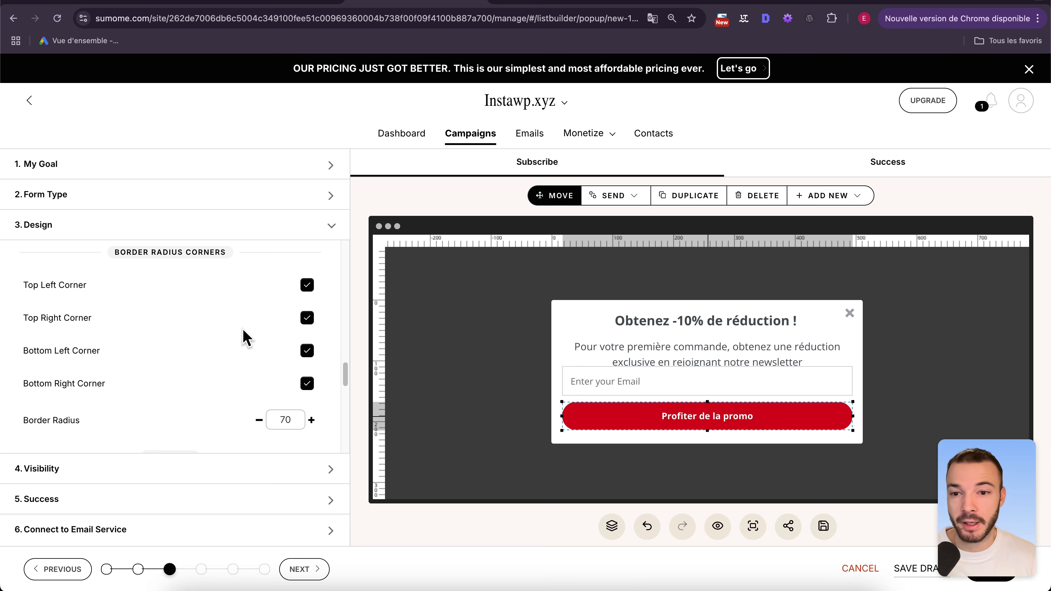
scroll(242, 327, down, 5)
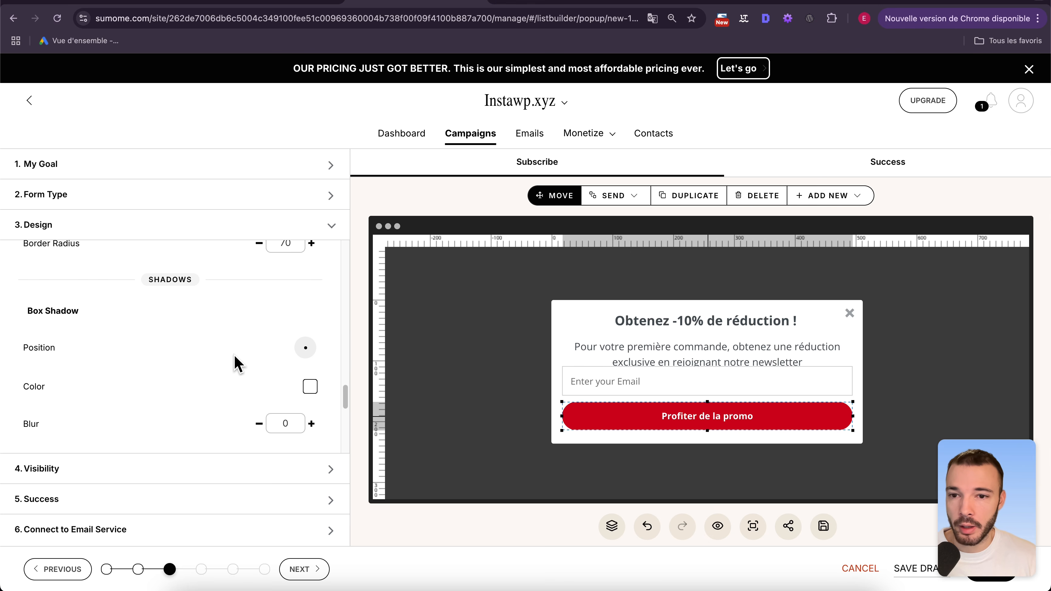
scroll(186, 350, down, 5)
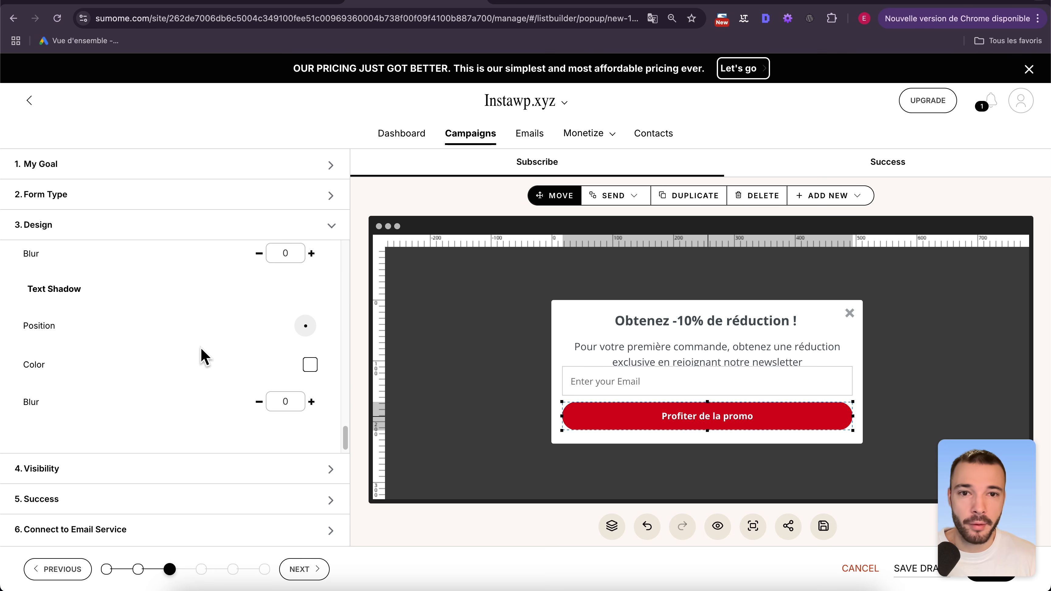
Add a countdown element to the popup and place it centered above the "Obtenez -10% de réduction !" headline
click(660, 318)
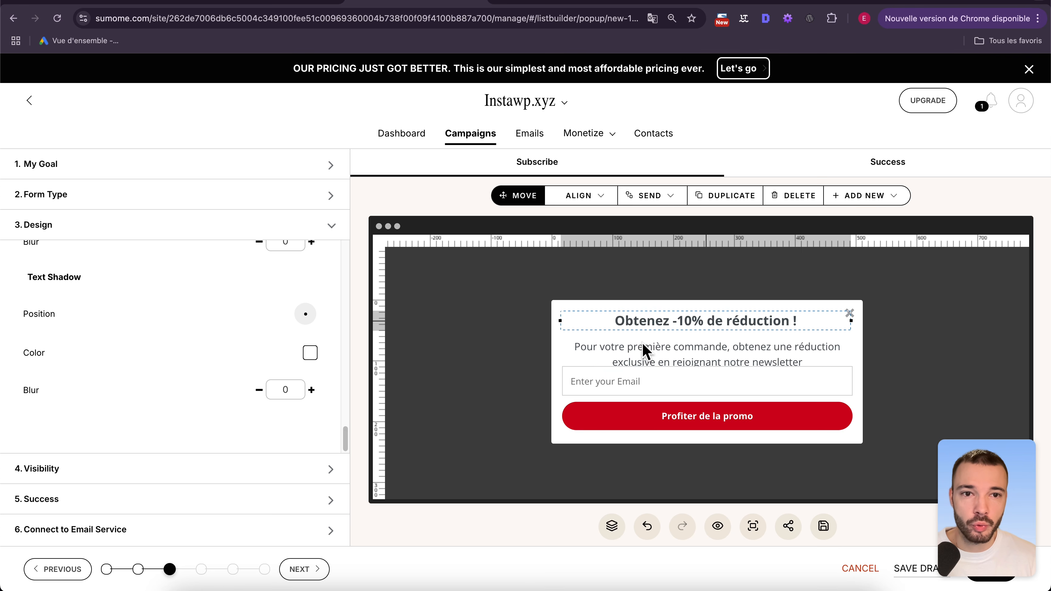
click(893, 198)
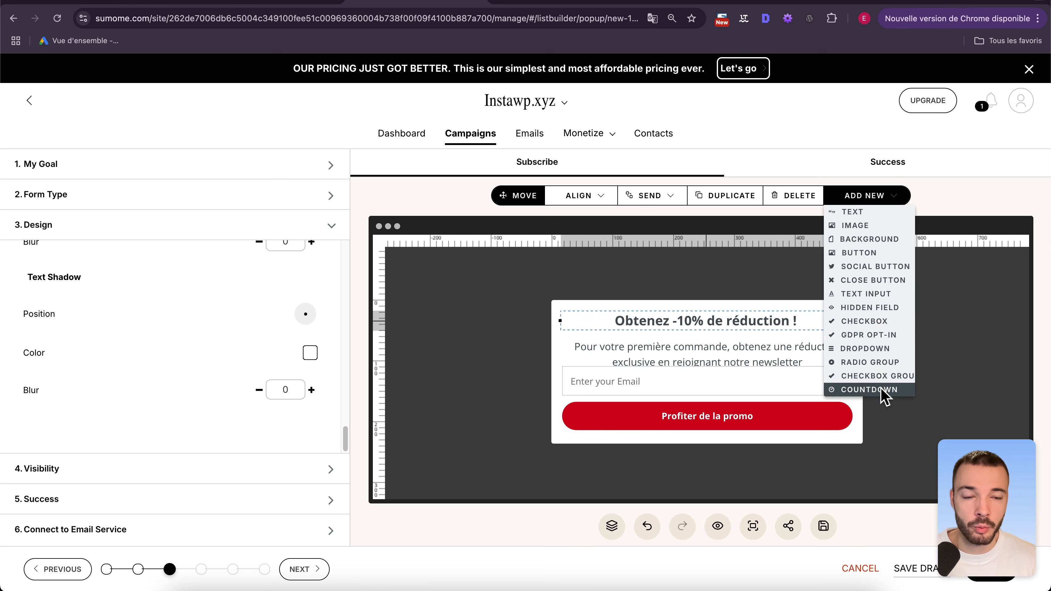
click(869, 389)
drag(627, 308, 739, 309)
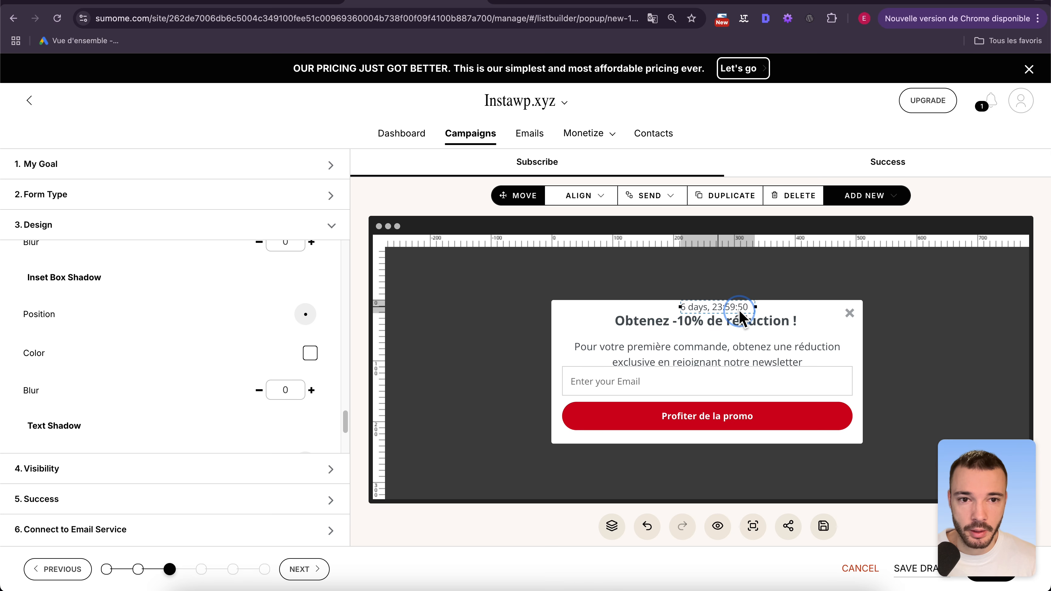
Increase the popup background's height and space out the button, email field, description and headline below the countdown
click(716, 441)
drag(708, 445, 707, 473)
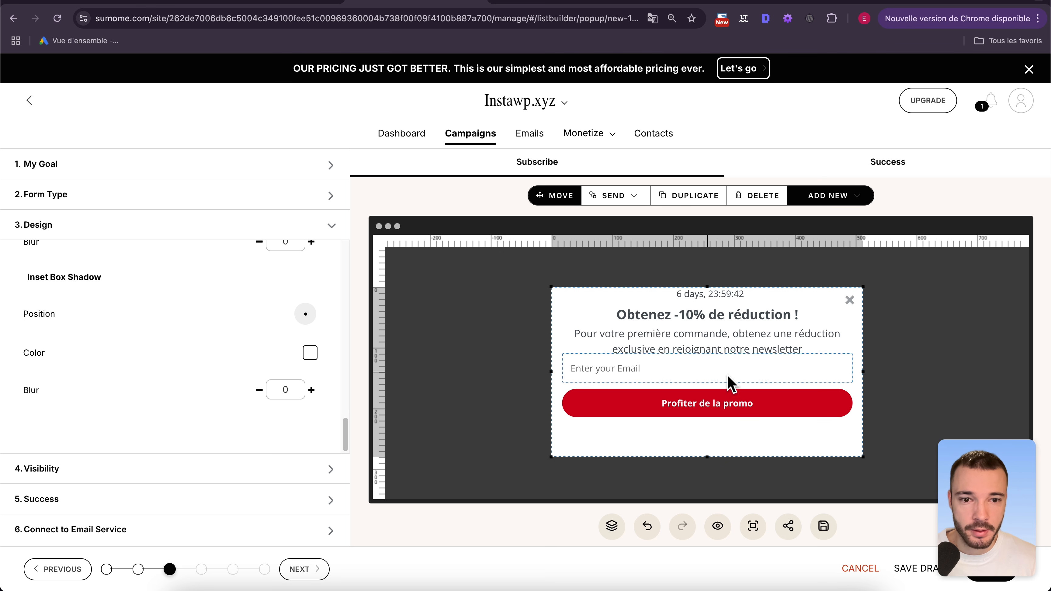
mouse_move(819, 436)
mouse_down()
mouse_move(771, 364)
mouse_move(823, 443)
mouse_move(823, 418)
mouse_up()
mouse_move(703, 416)
mouse_down()
mouse_move(705, 425)
mouse_move(704, 399)
mouse_up()
drag(697, 349, 696, 350)
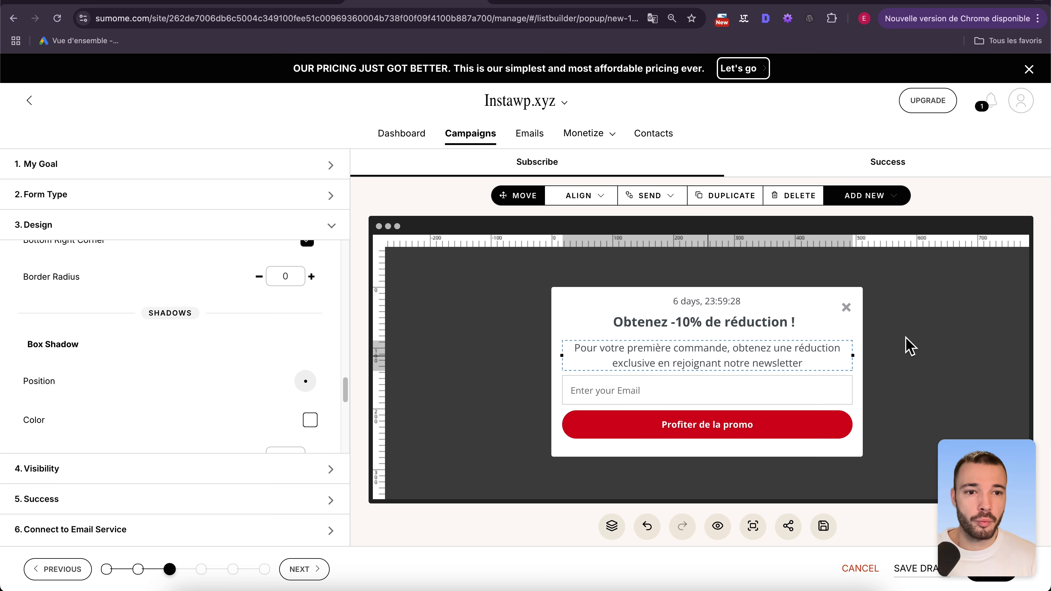
click(865, 332)
drag(750, 330, 749, 337)
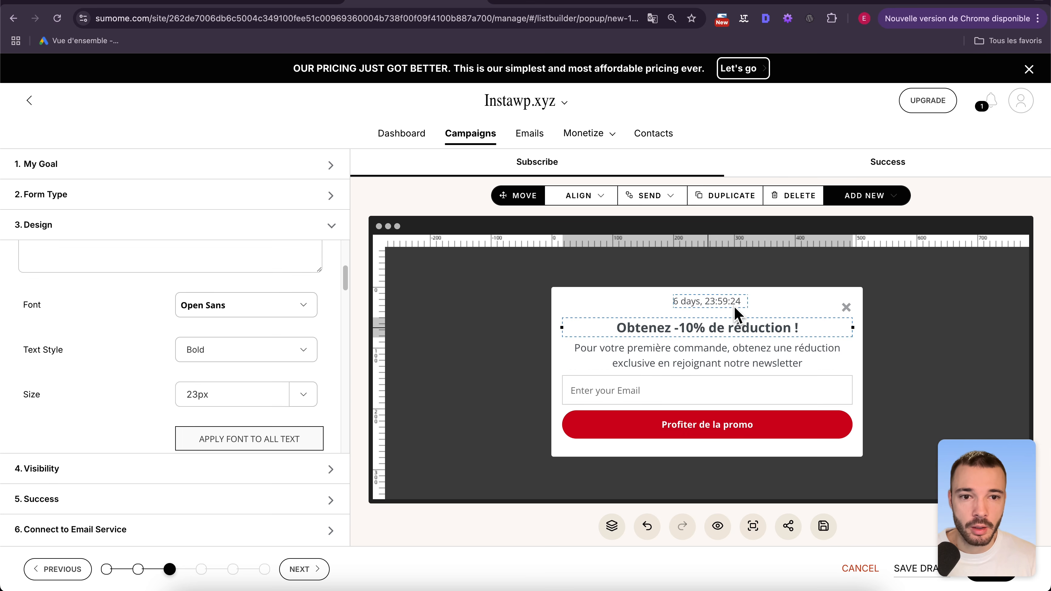
Examine the countdown's end date, end time, time zone, format and text settings
click(728, 301)
scroll(284, 383, up, 2)
click(254, 299)
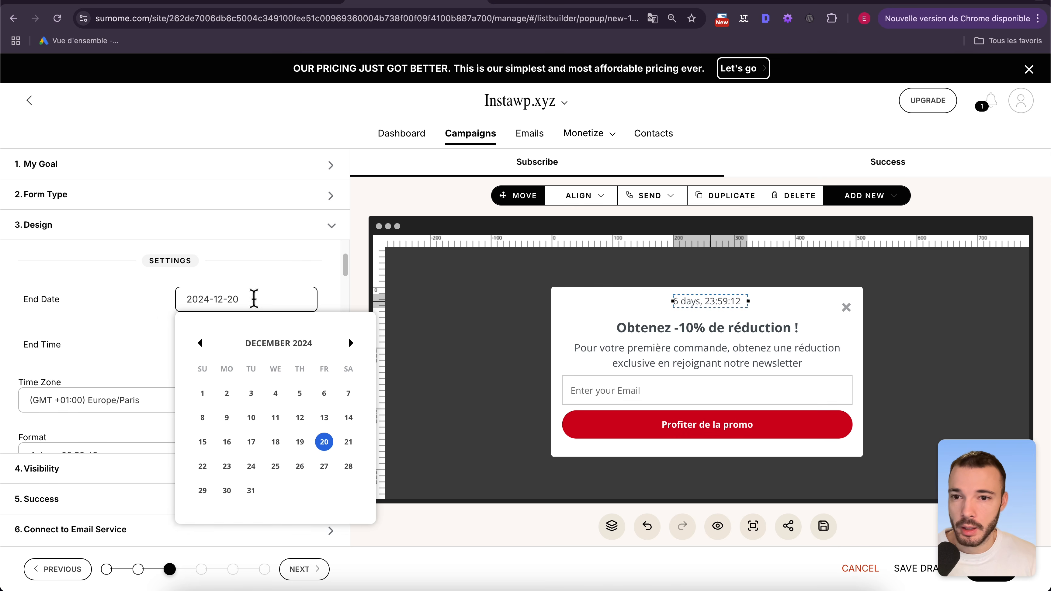
click(123, 337)
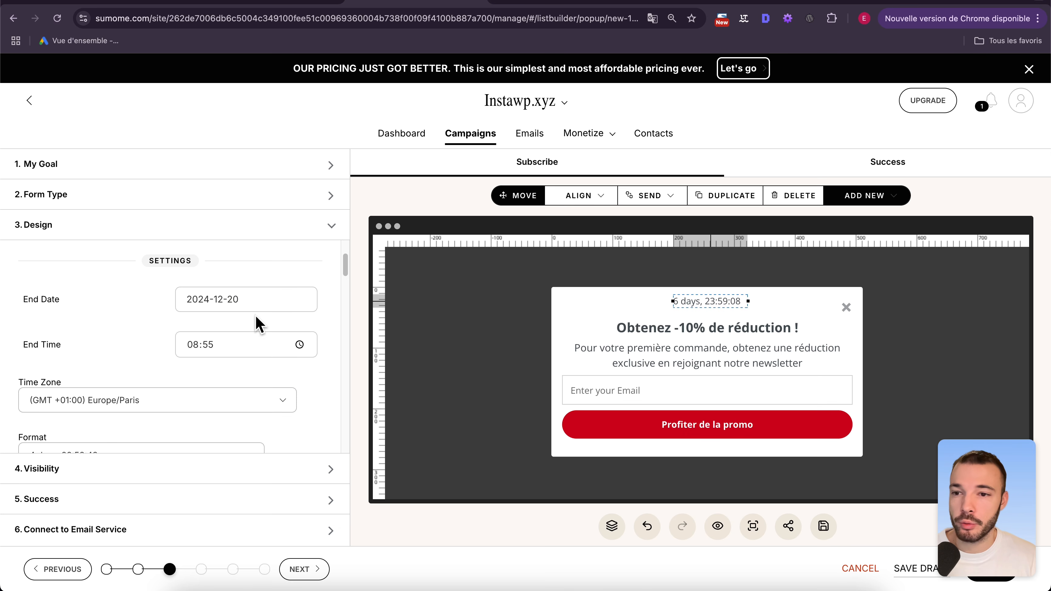
scroll(251, 345, down, 10)
scroll(177, 397, up, 4)
scroll(177, 398, down, 1)
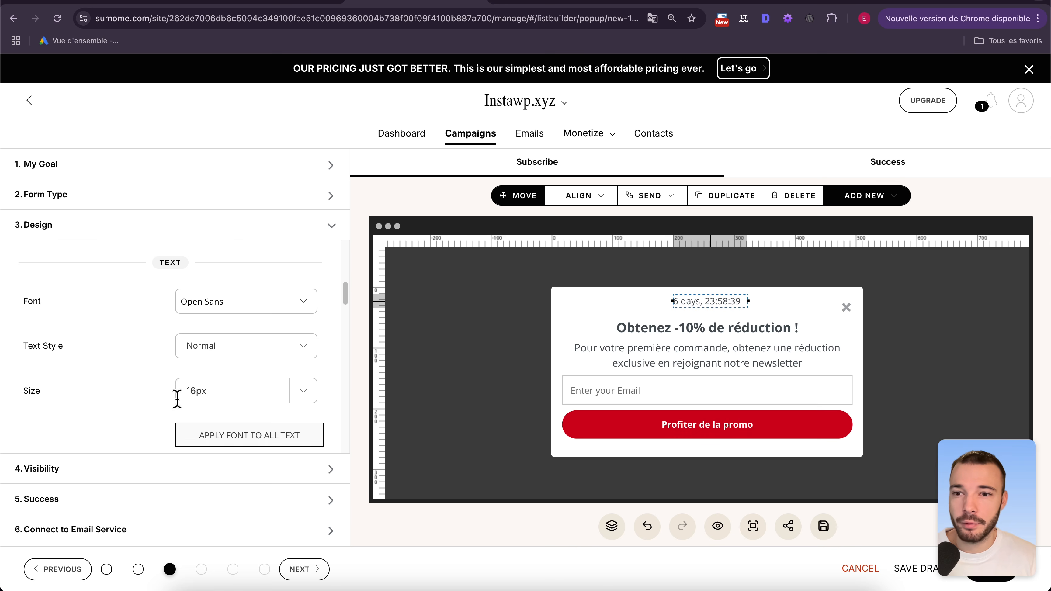
scroll(176, 399, up, 5)
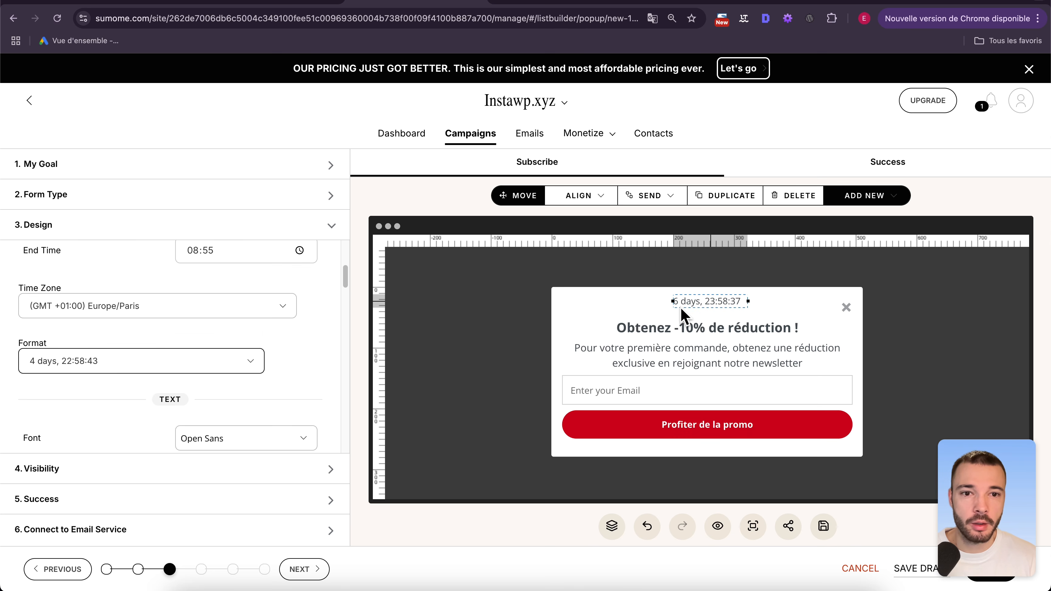
scroll(262, 330, up, 1)
scroll(263, 331, up, 3)
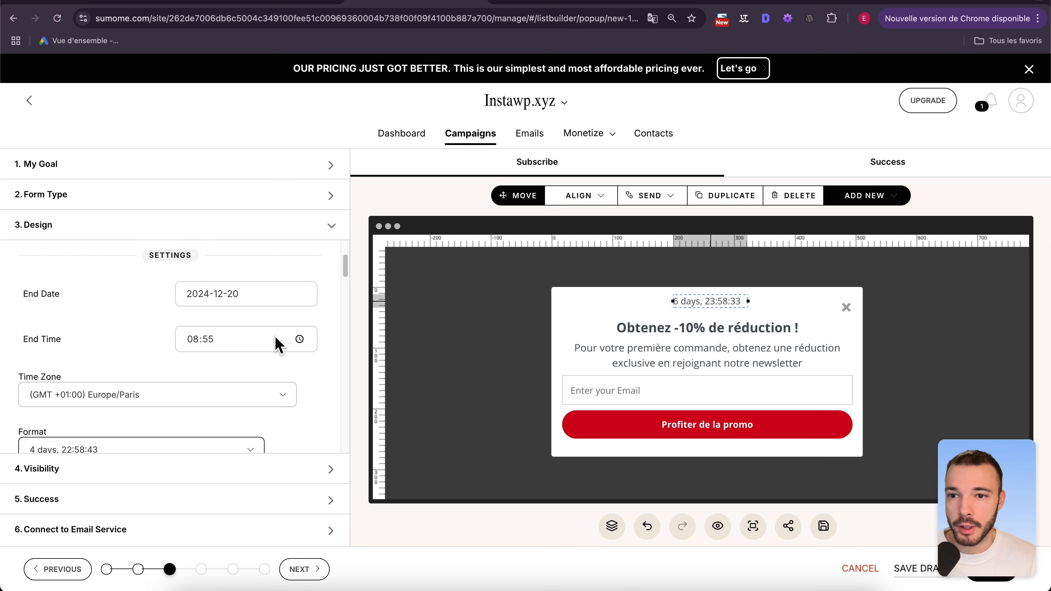
Add an image to the popup, widen the popup background, and stretch the image over the full height of its left side
click(865, 195)
click(854, 225)
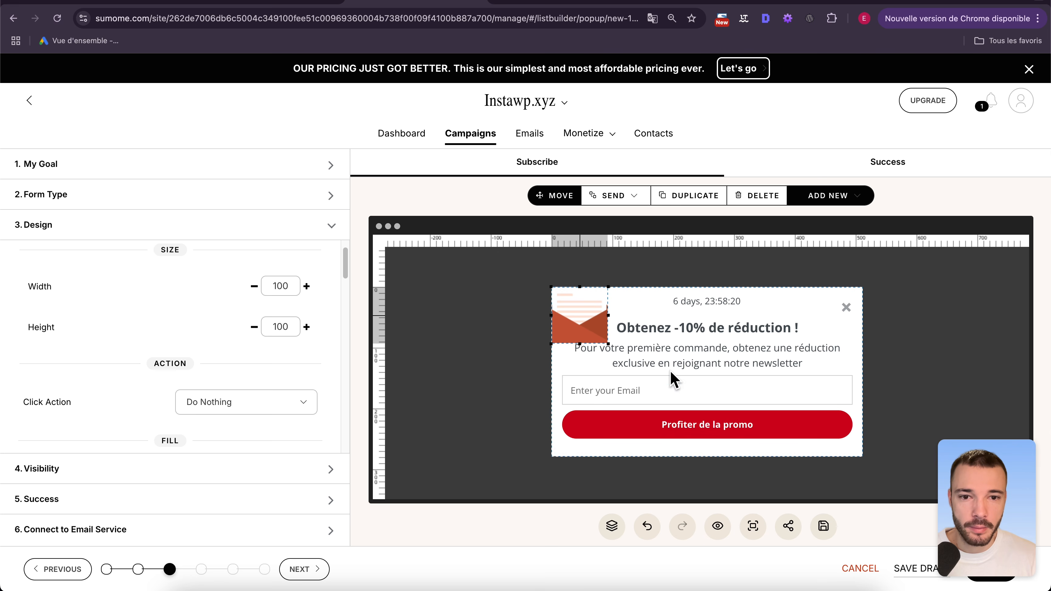
click(811, 301)
drag(551, 371, 472, 378)
drag(626, 336, 586, 305)
drag(560, 353, 552, 355)
drag(580, 395, 576, 438)
Narrow the button, email field and description text from their left edges so they sit beside the image
drag(605, 372, 648, 416)
click(645, 388)
click(630, 412)
click(647, 358)
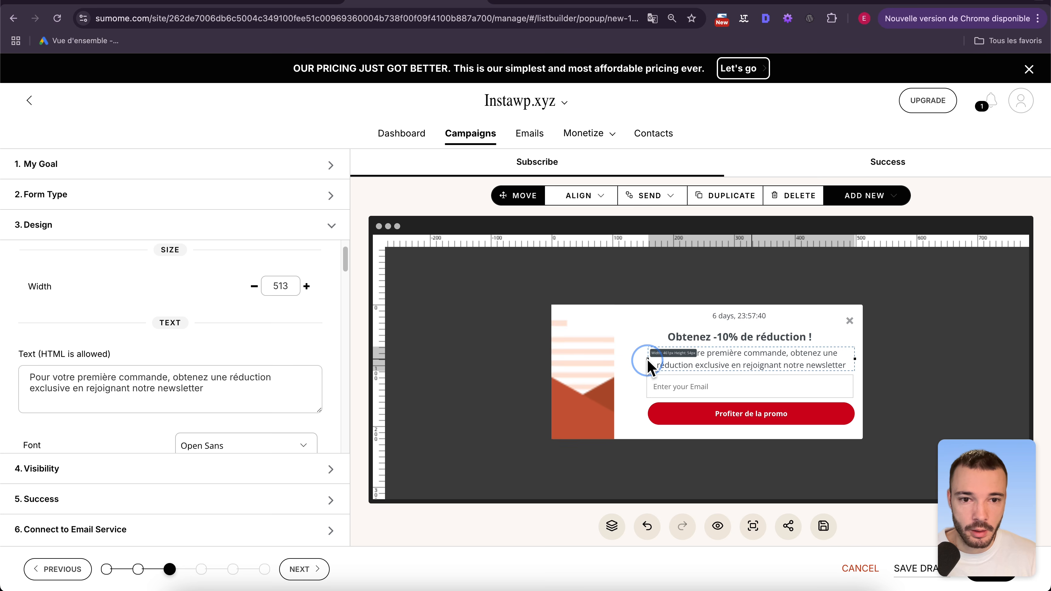
Widen the envelope image to about 179 px and review its fill, image and background settings
drag(613, 372, 631, 372)
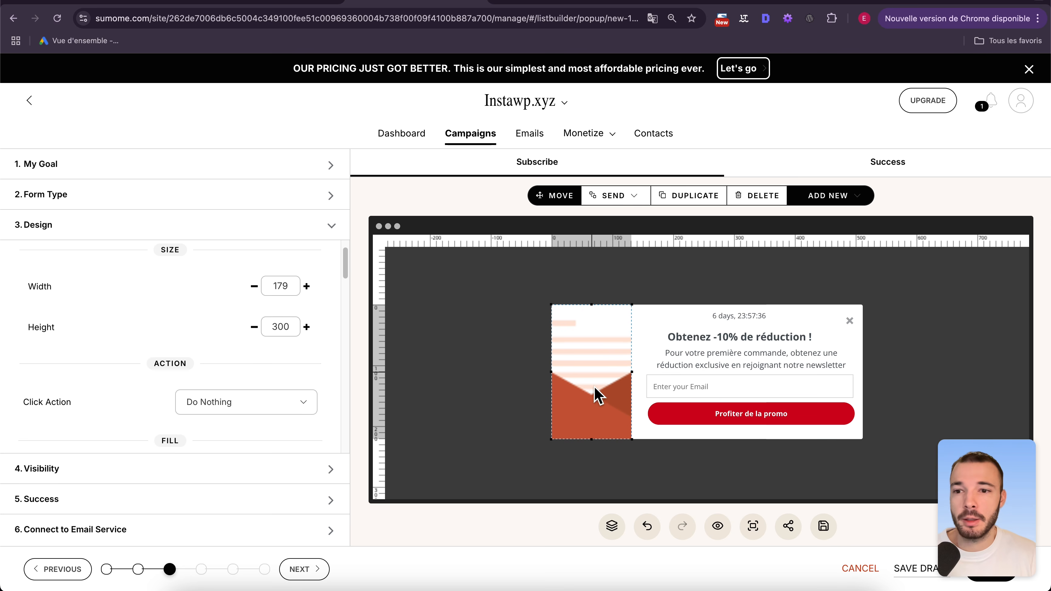
scroll(226, 336, down, 5)
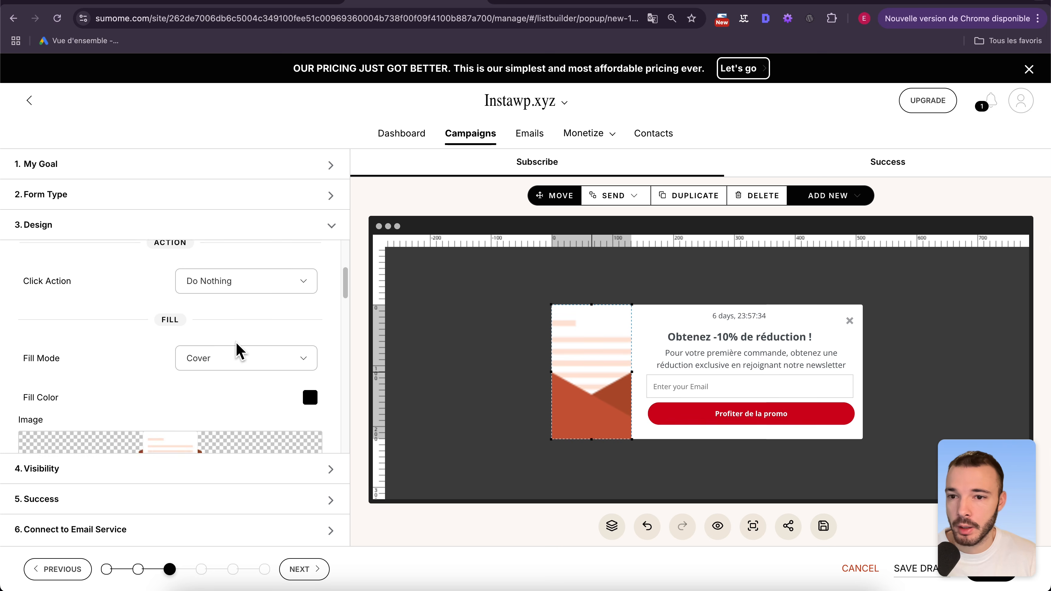
scroll(236, 350, down, 3)
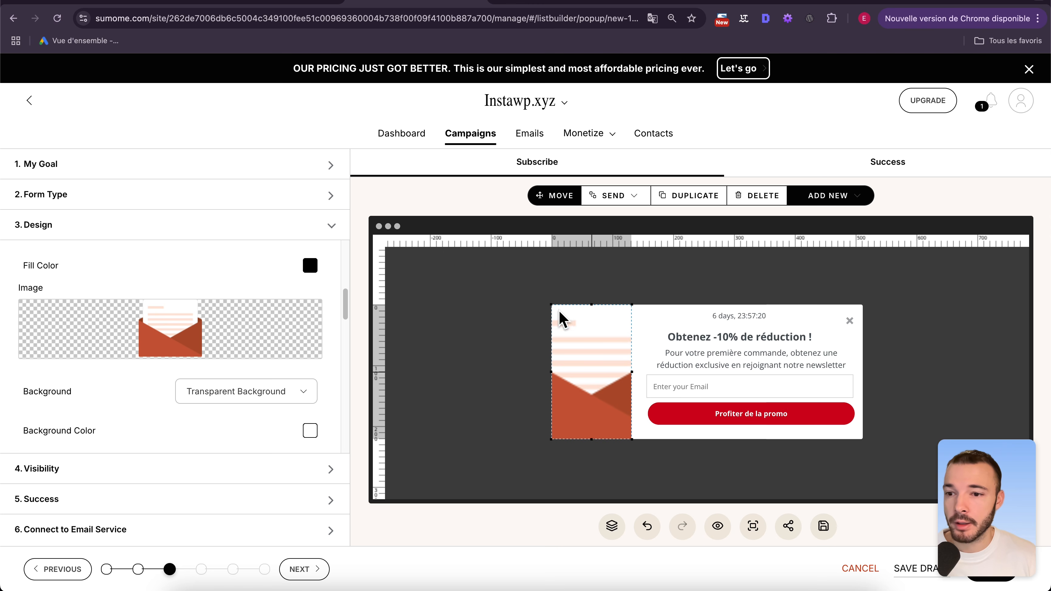
Go to the campaign's Visibility settings and turn off Smart Mode to configure the display conditions manually
click(331, 475)
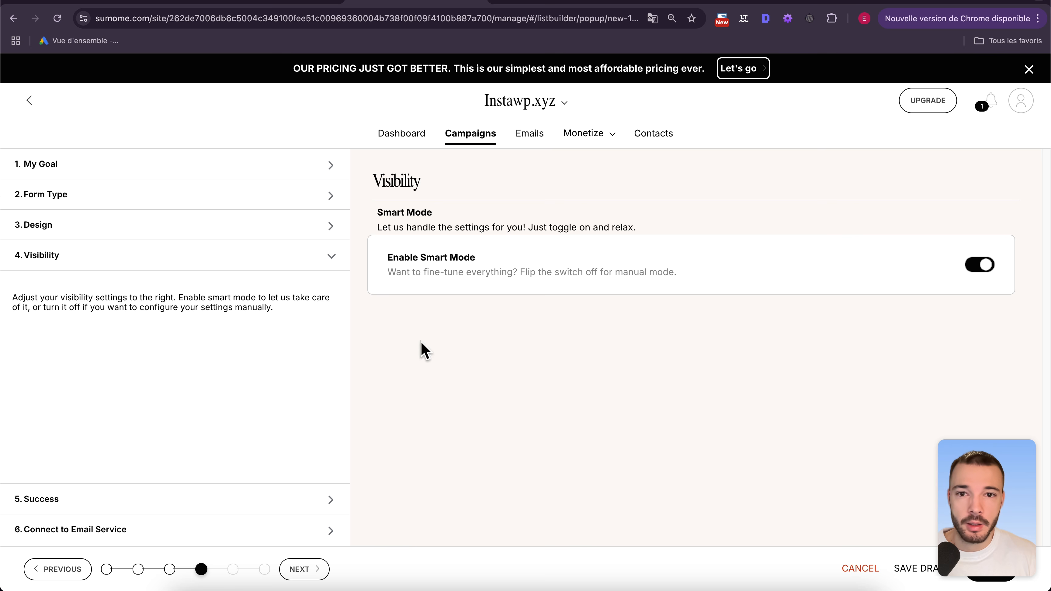
click(985, 267)
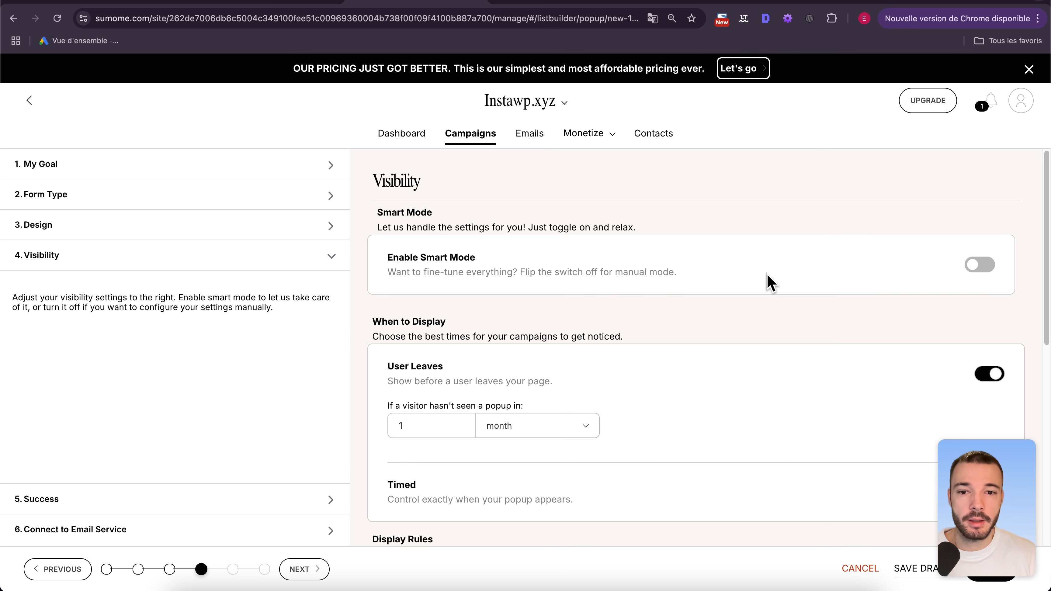
scroll(777, 325, down, 3)
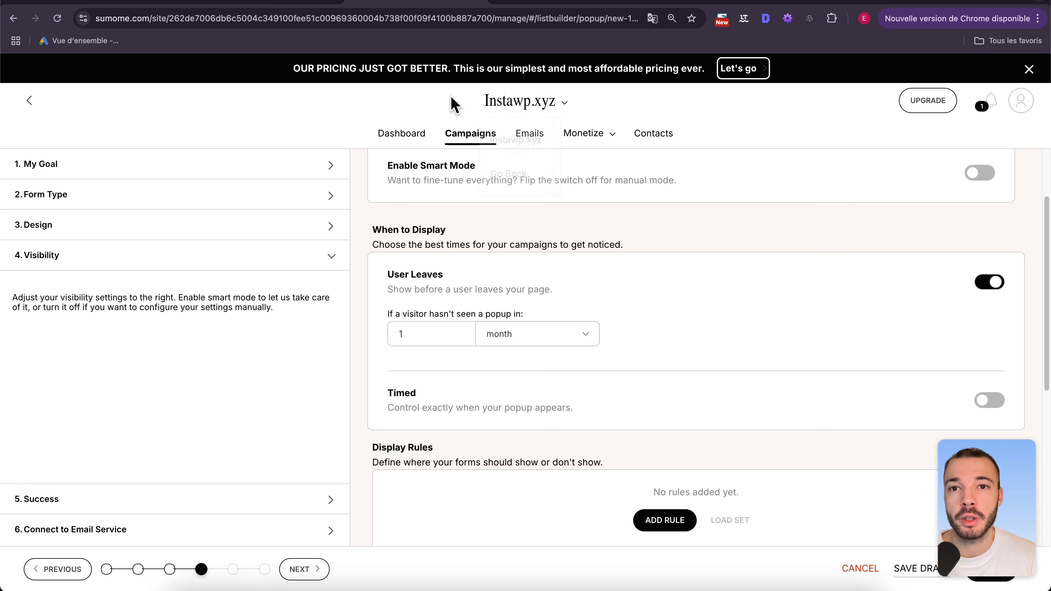
Set the User Leaves trigger to show the popup when a visitor hasn't seen one in 7 days
click(575, 337)
click(598, 336)
click(595, 336)
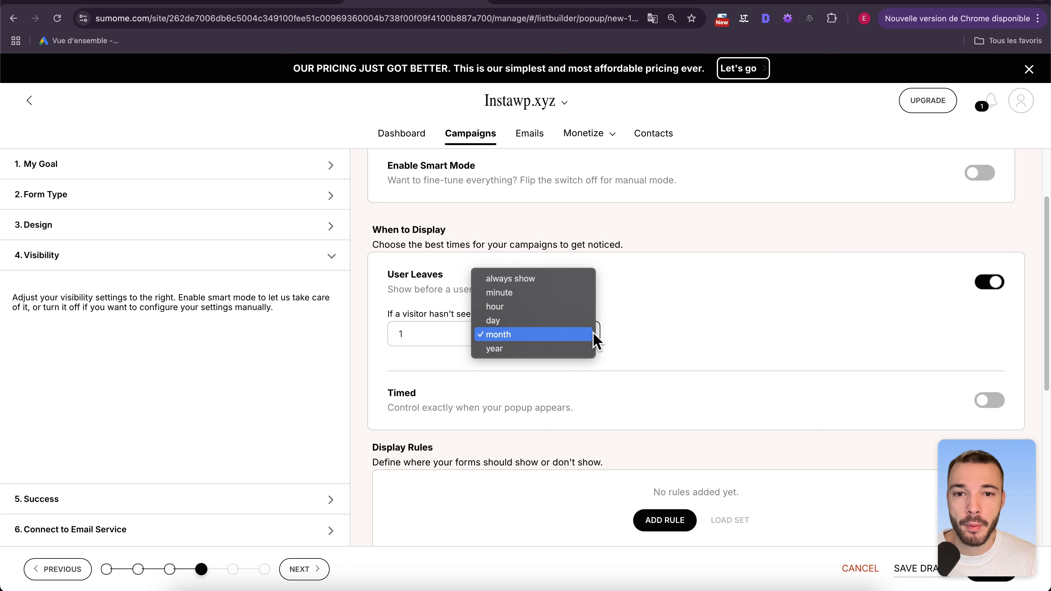
click(591, 321)
double_click(396, 333)
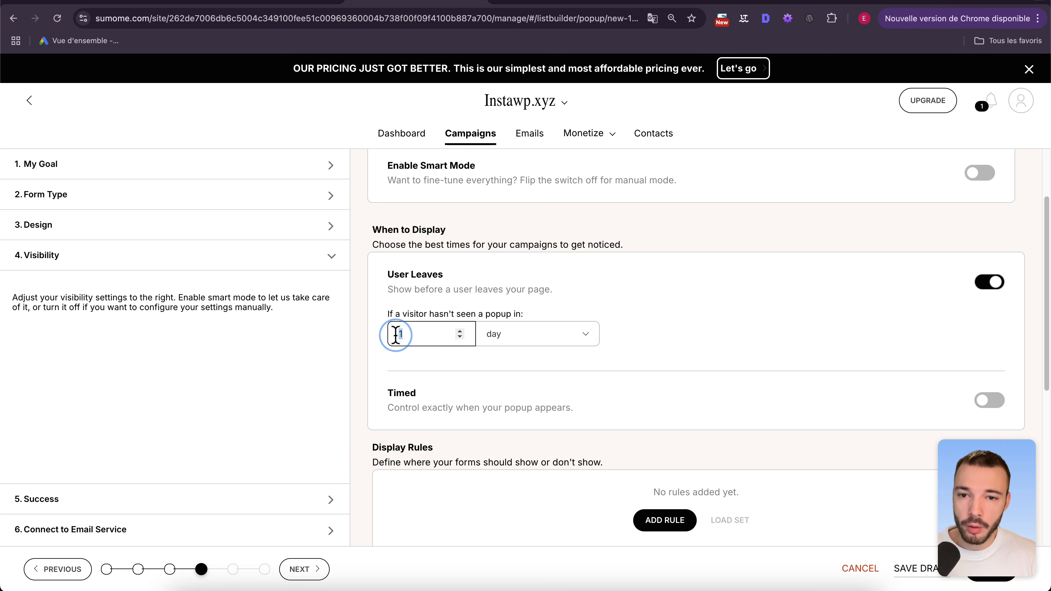
click(647, 329)
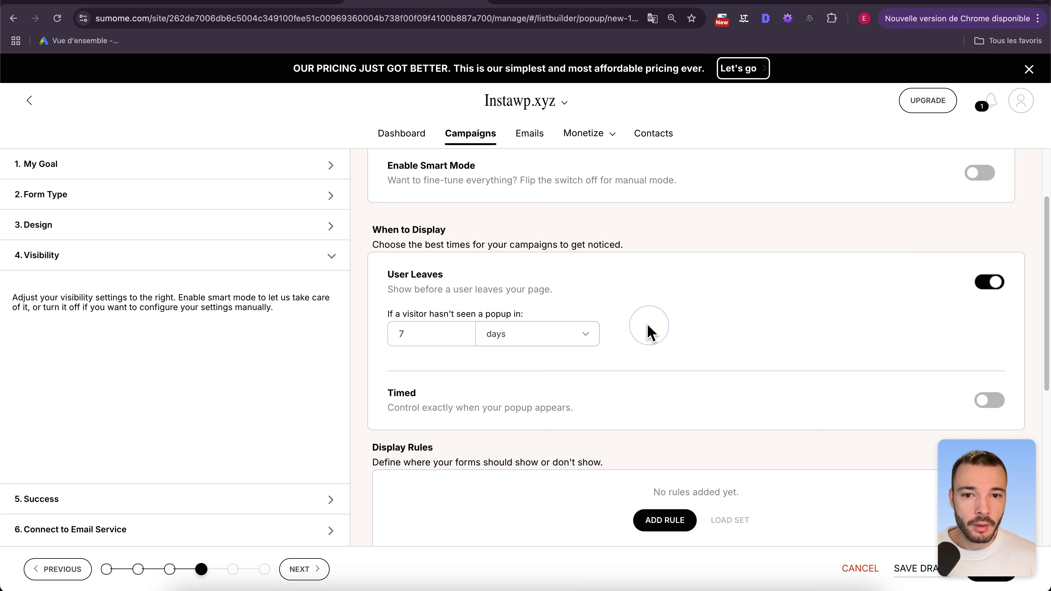
Turn on the Timed trigger and set the popup to show after 10 seconds
scroll(652, 315, down, 5)
scroll(657, 339, up, 5)
scroll(662, 360, down, 1)
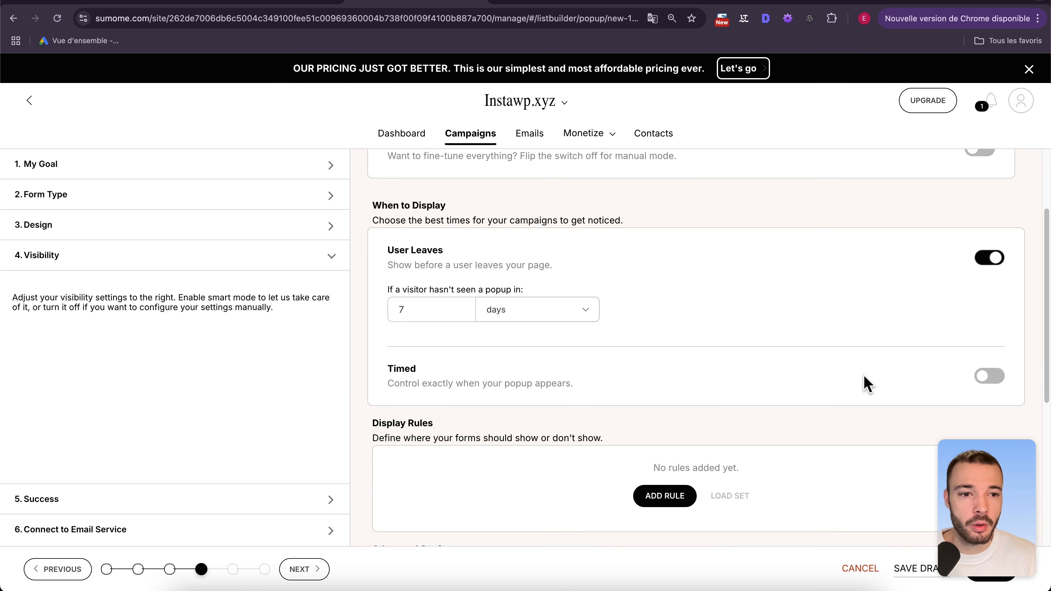
click(989, 375)
double_click(400, 369)
text(10)
click(426, 390)
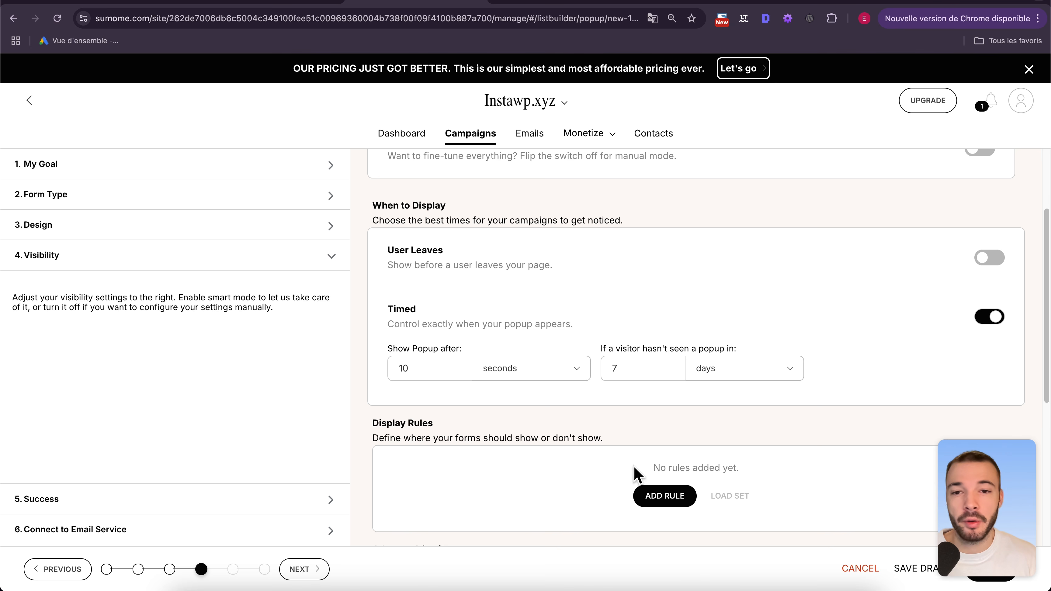
right_click(642, 367)
click(624, 368)
click(612, 394)
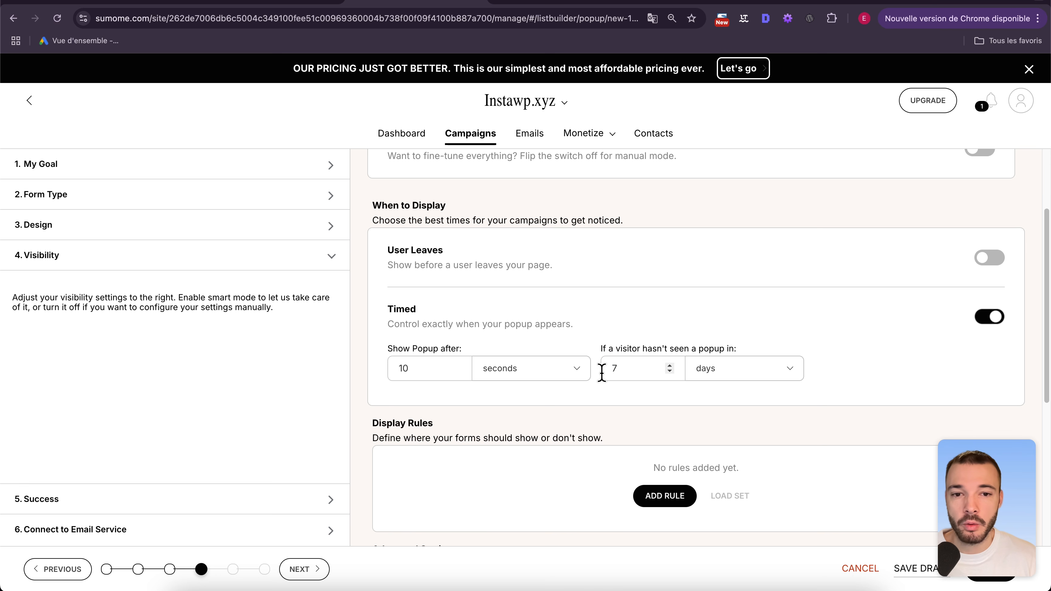
Start a new display rule and examine its Show, Not Show and Pages options
scroll(621, 369, down, 3)
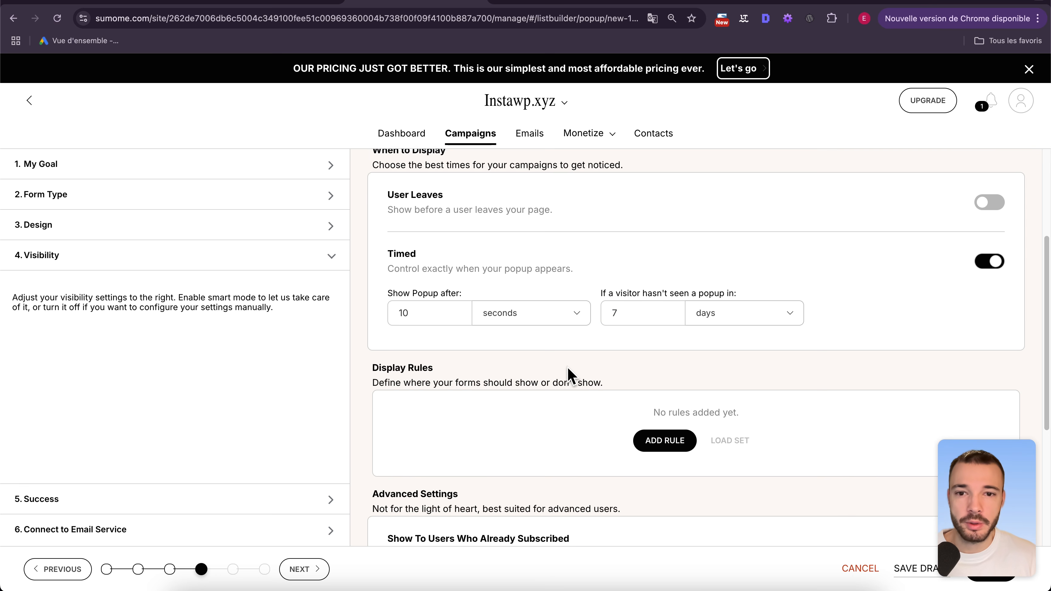
scroll(645, 453, up, 1)
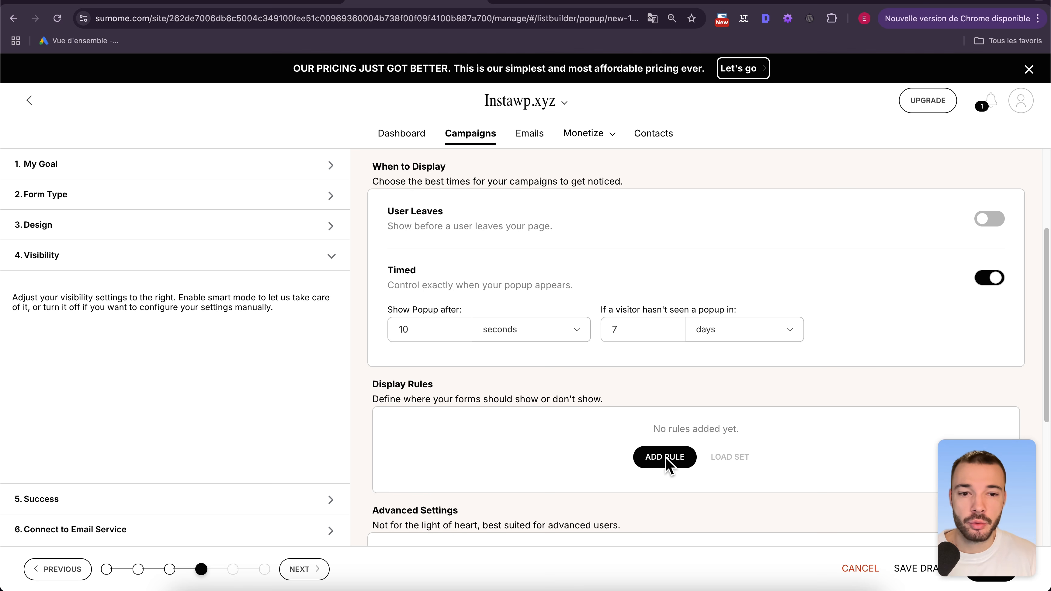
click(665, 457)
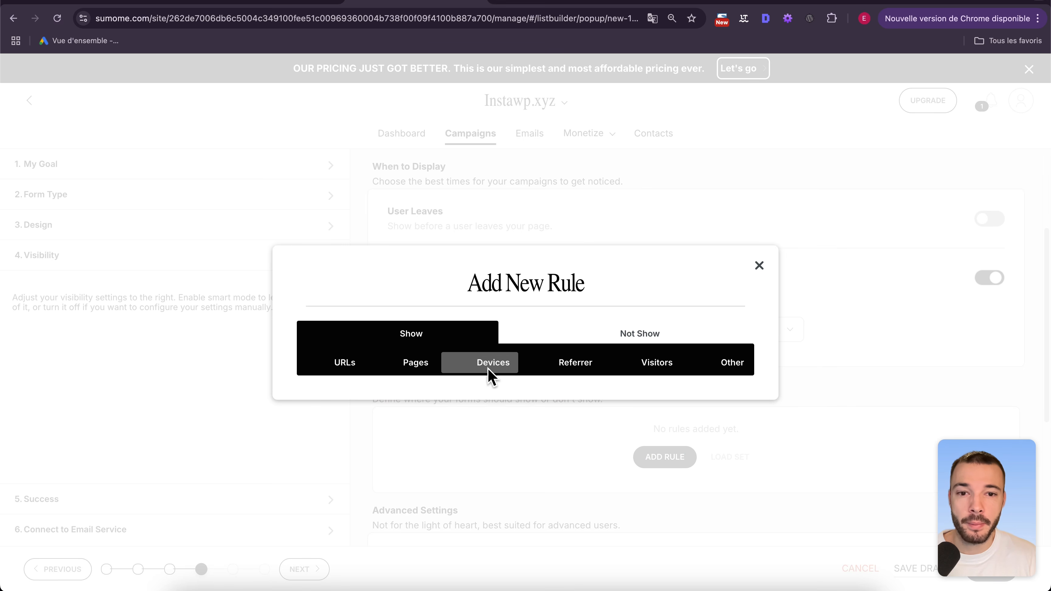
click(637, 333)
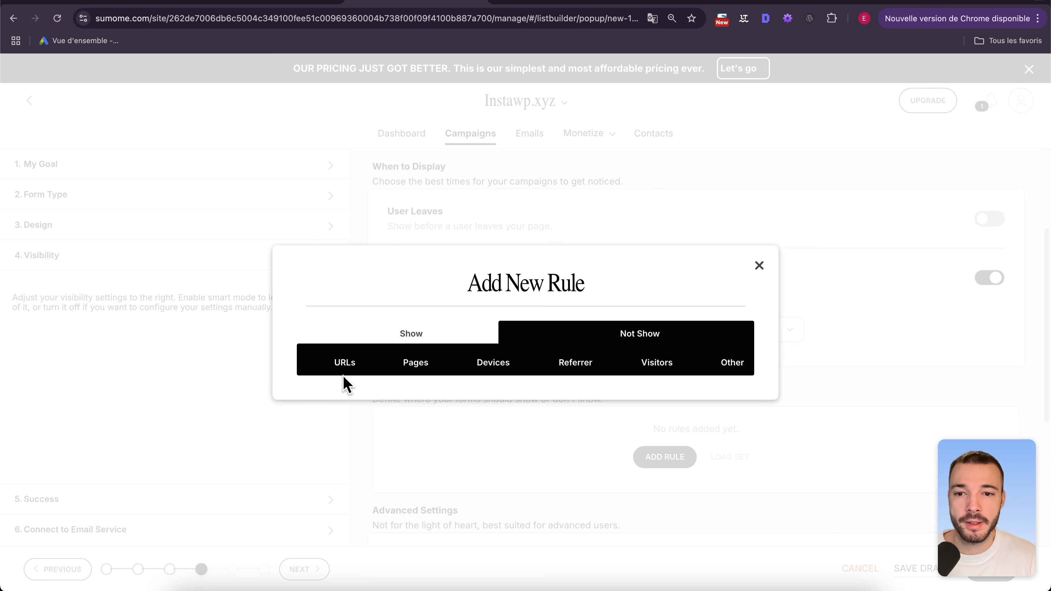
click(411, 333)
click(417, 363)
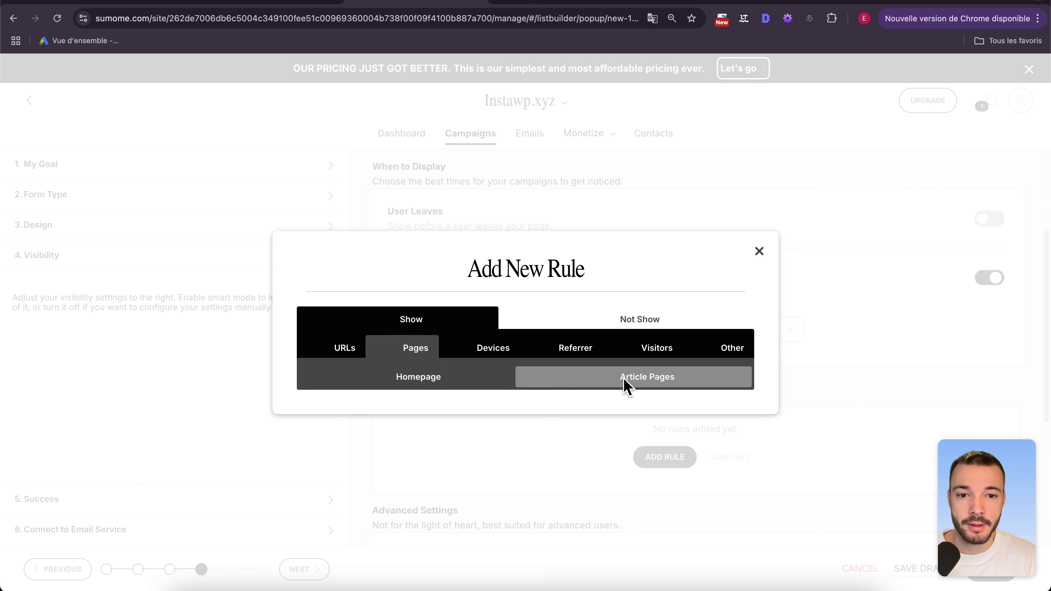
Draft a Show rule for URL paths beginning with /produit
click(342, 349)
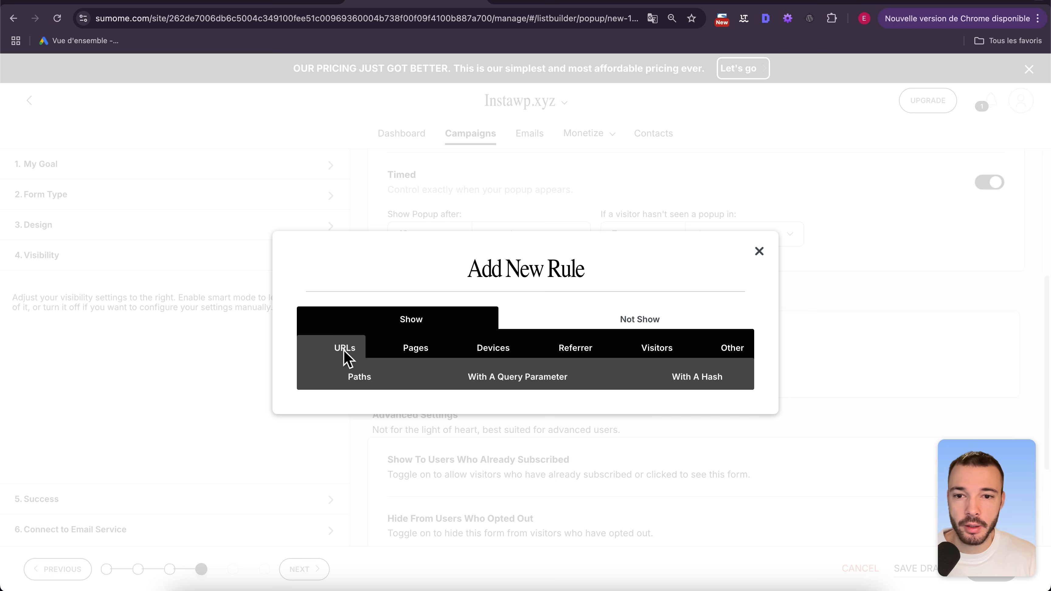
click(352, 377)
click(354, 378)
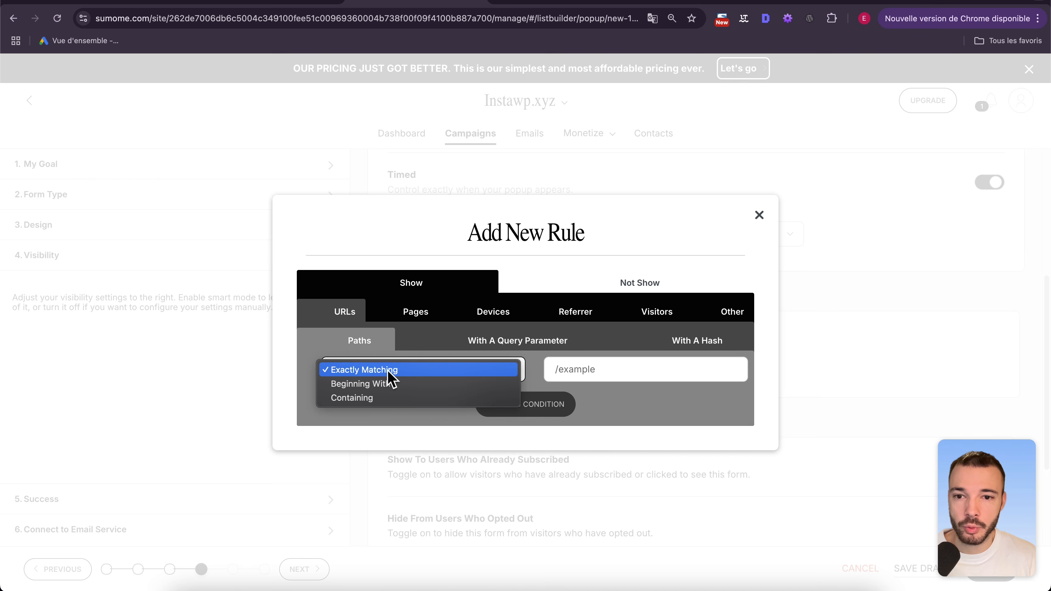
click(477, 368)
click(592, 369)
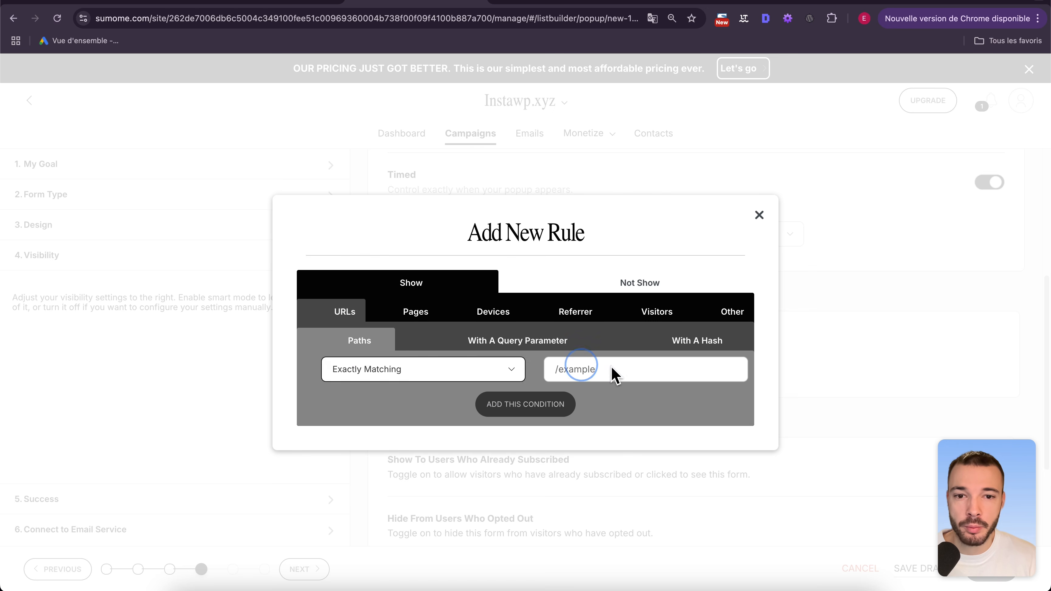
click(489, 372)
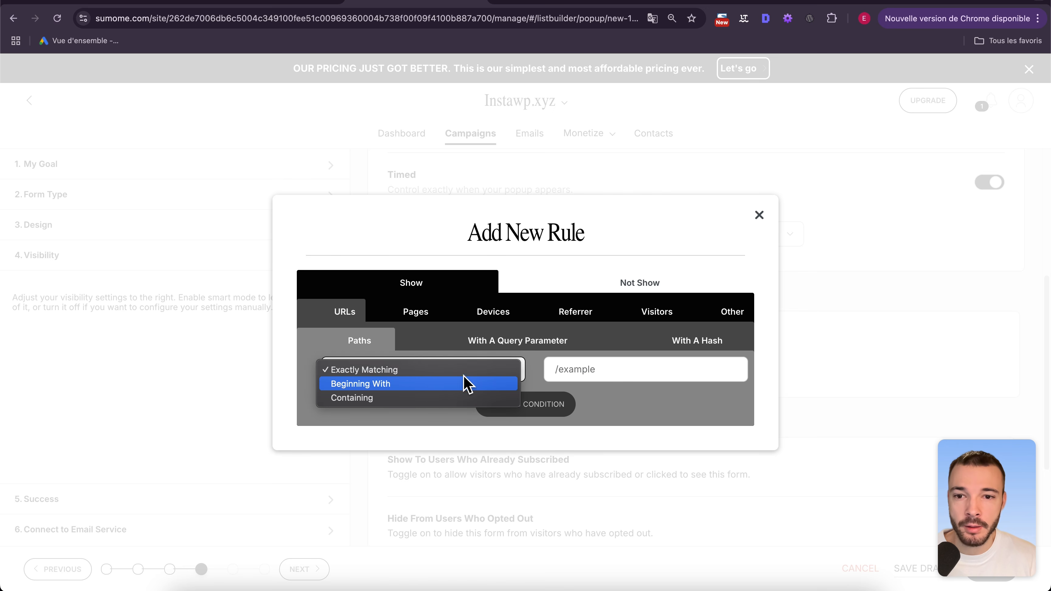
click(424, 384)
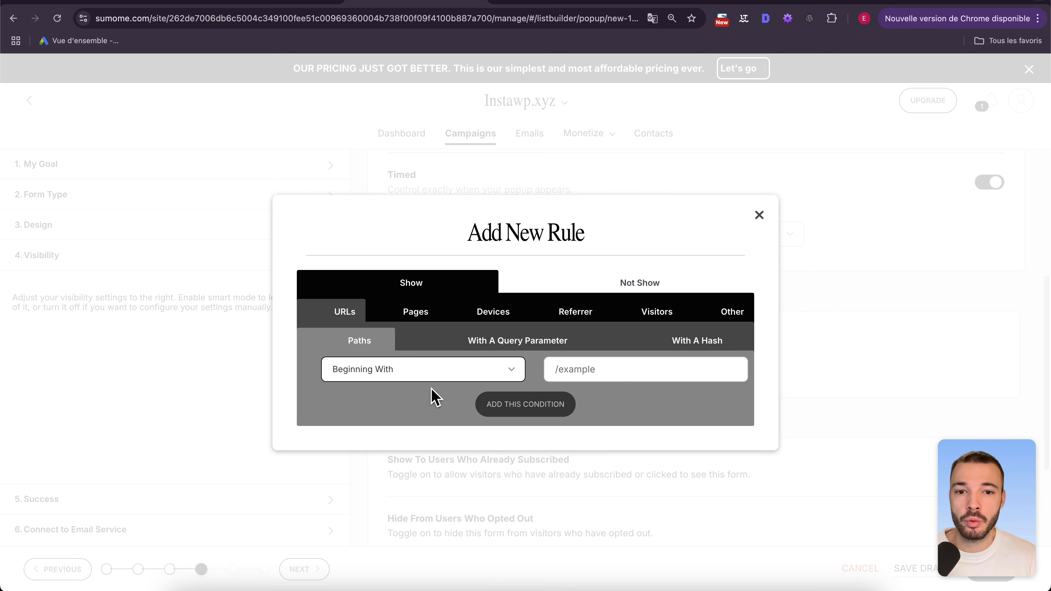
click(604, 371)
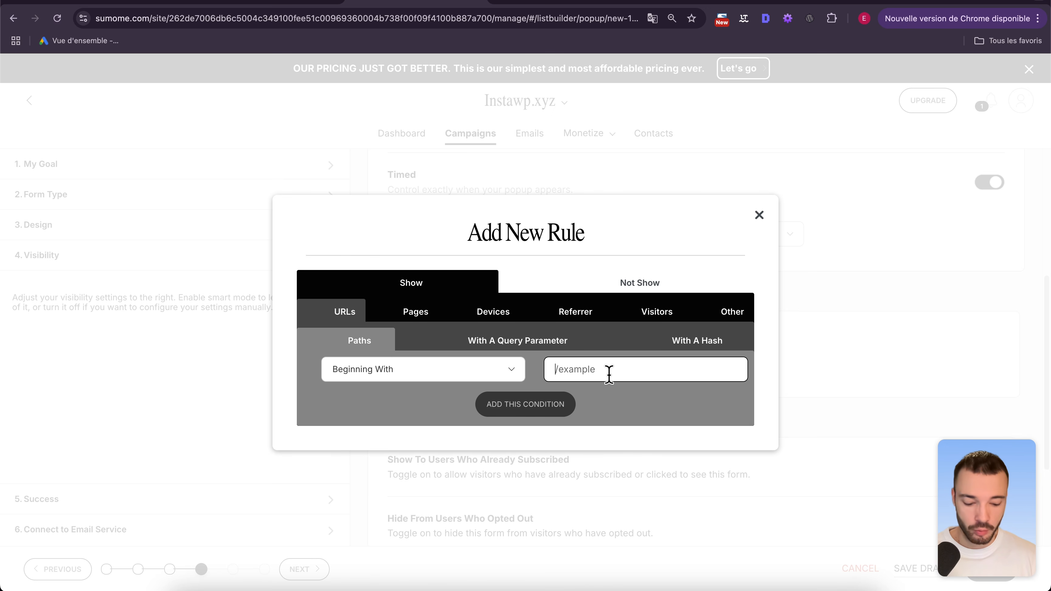
text(/produit)
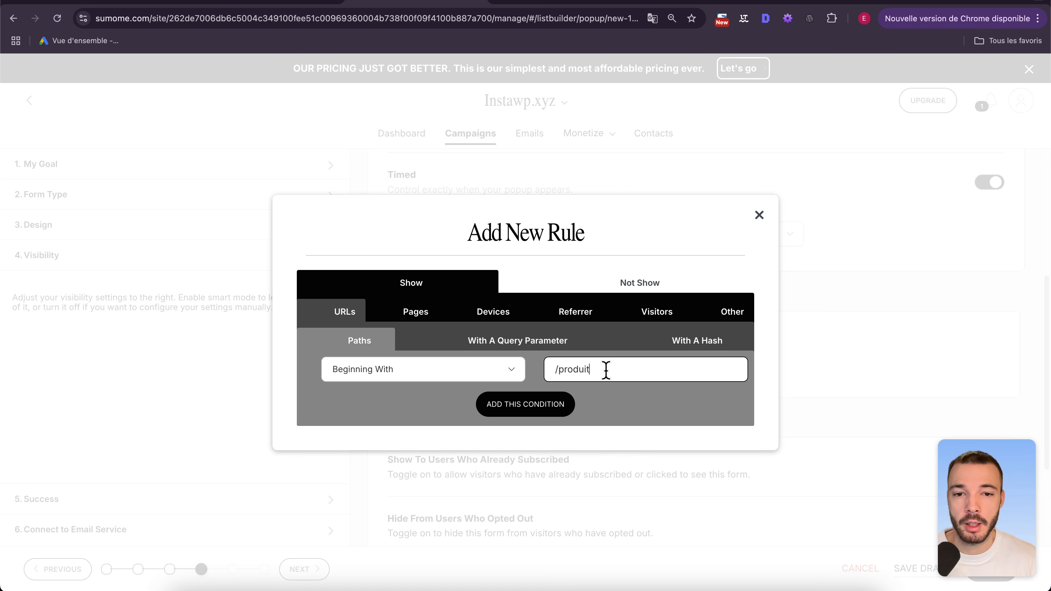
Change the drafted path condition to Exactly Matching and close the rule without adding it
click(506, 369)
click(443, 384)
click(471, 374)
click(472, 342)
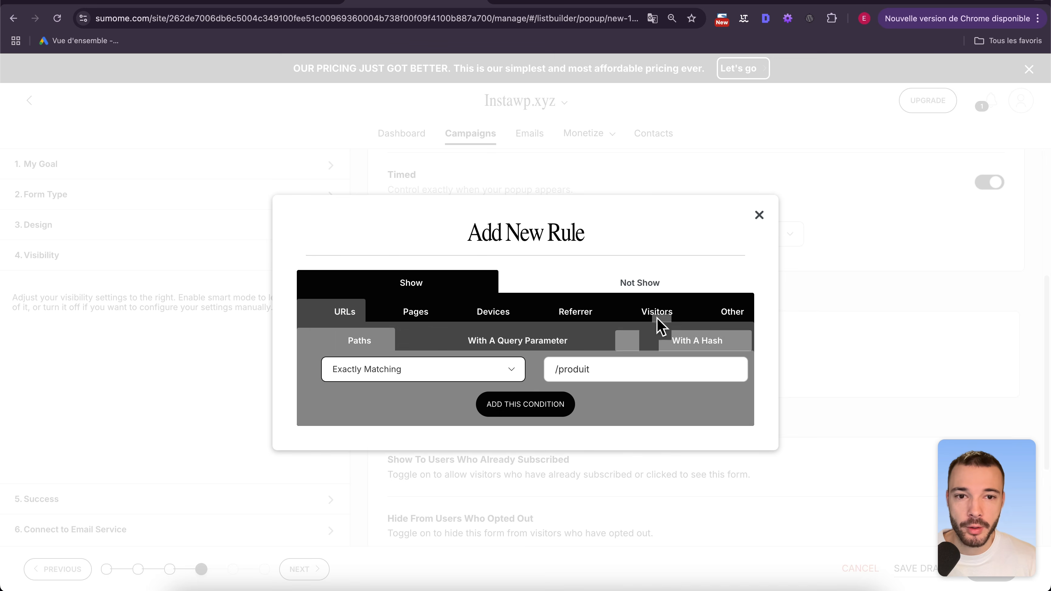
click(760, 214)
click(680, 360)
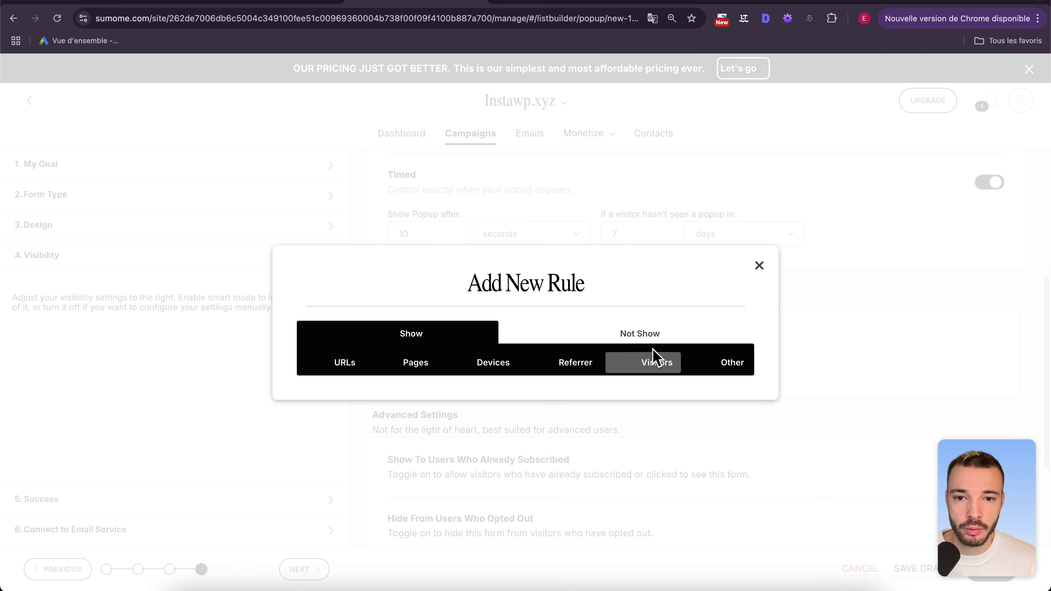
click(761, 265)
scroll(581, 371, up, 5)
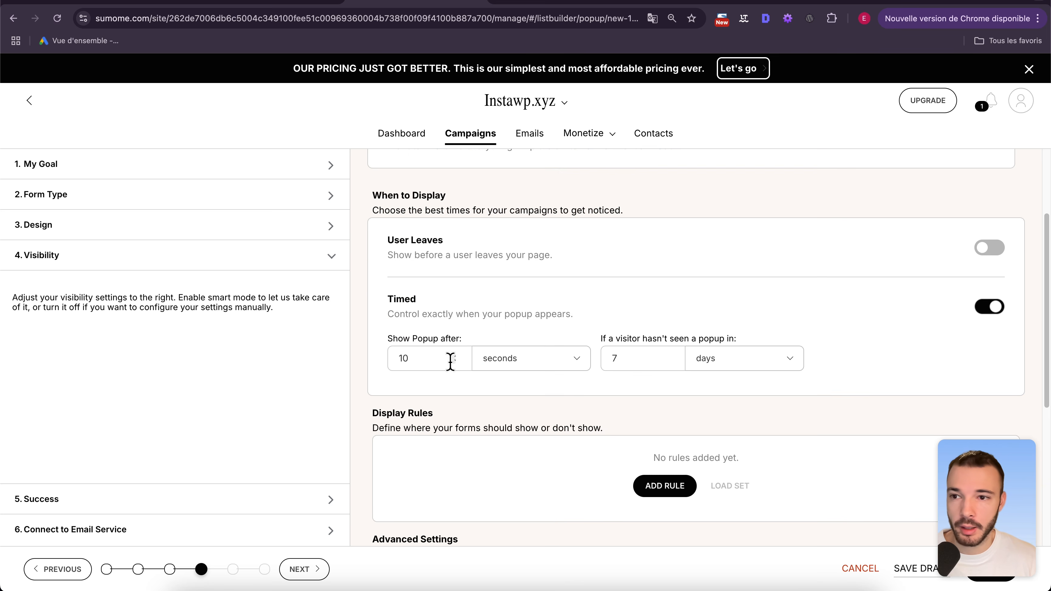
Review the campaign's Success settings, including the redirect, email notification and subscriber options
click(331, 502)
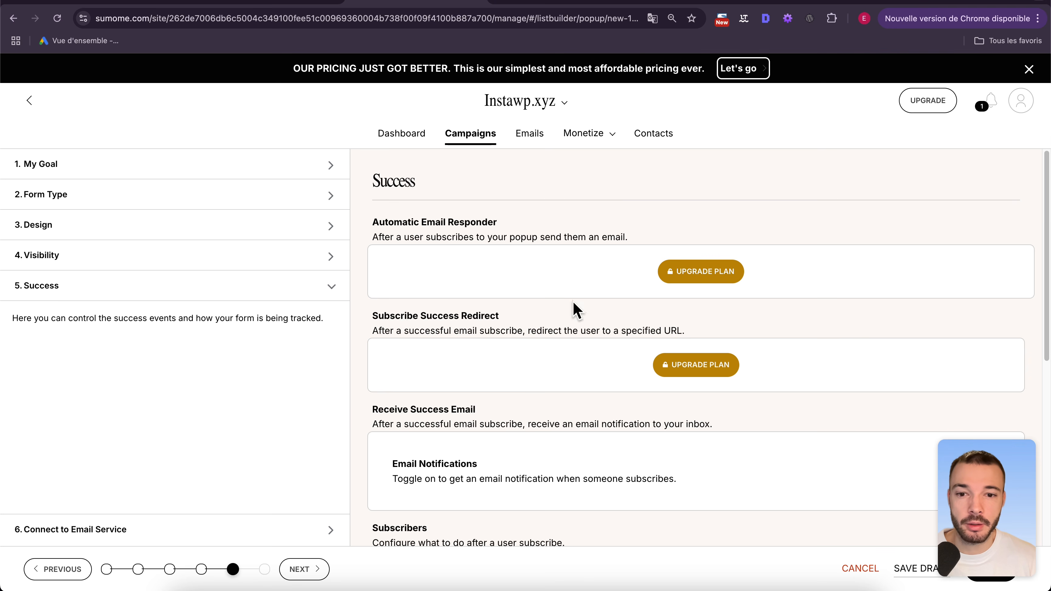
scroll(647, 308, down, 3)
scroll(648, 307, down, 3)
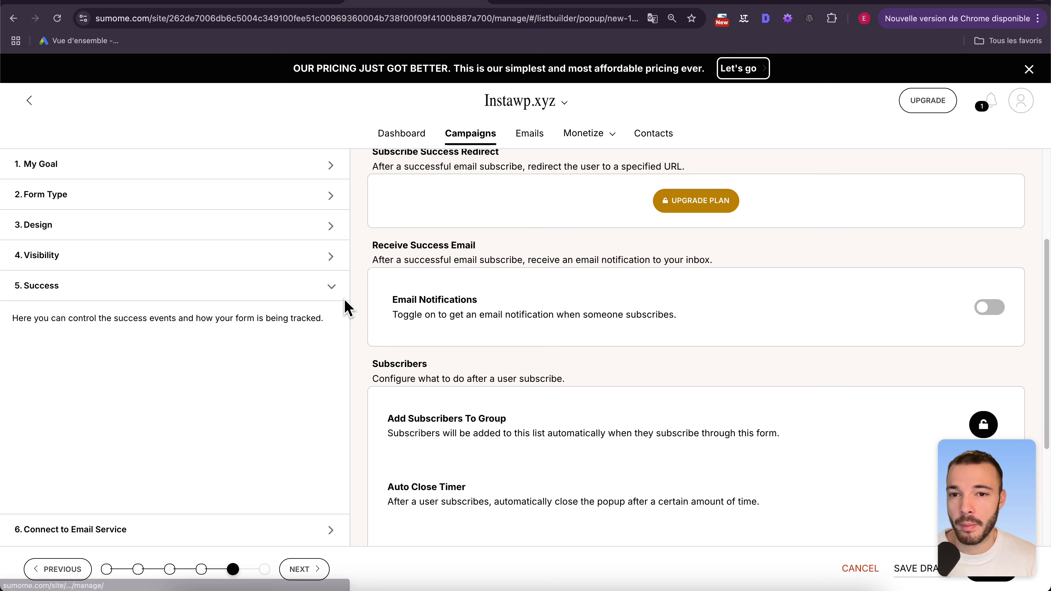
Go to Connect to Email Service and browse the double opt-in setting and available email providers
click(331, 533)
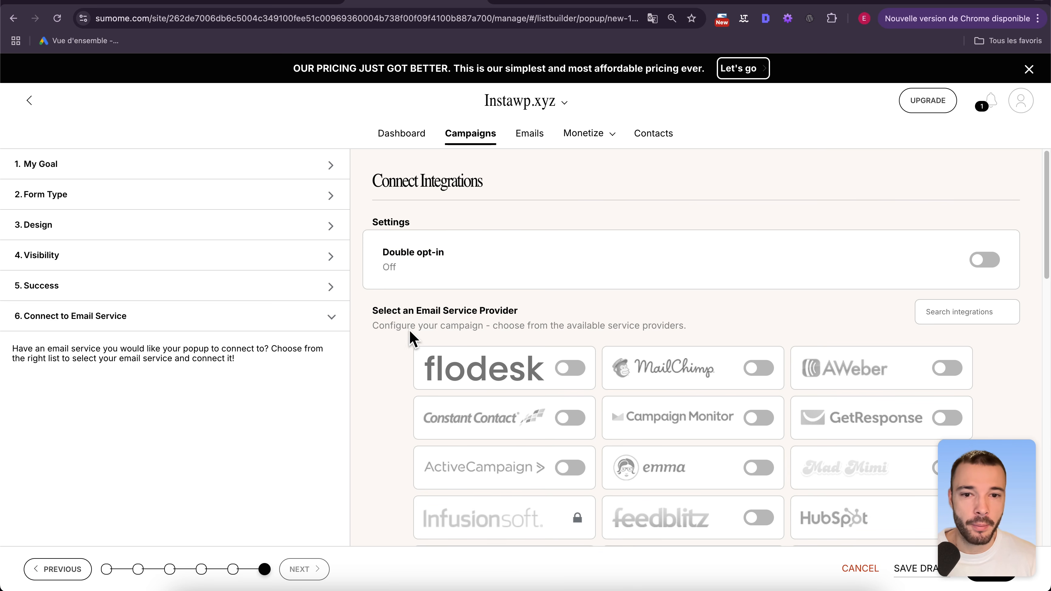
scroll(406, 329, down, 1)
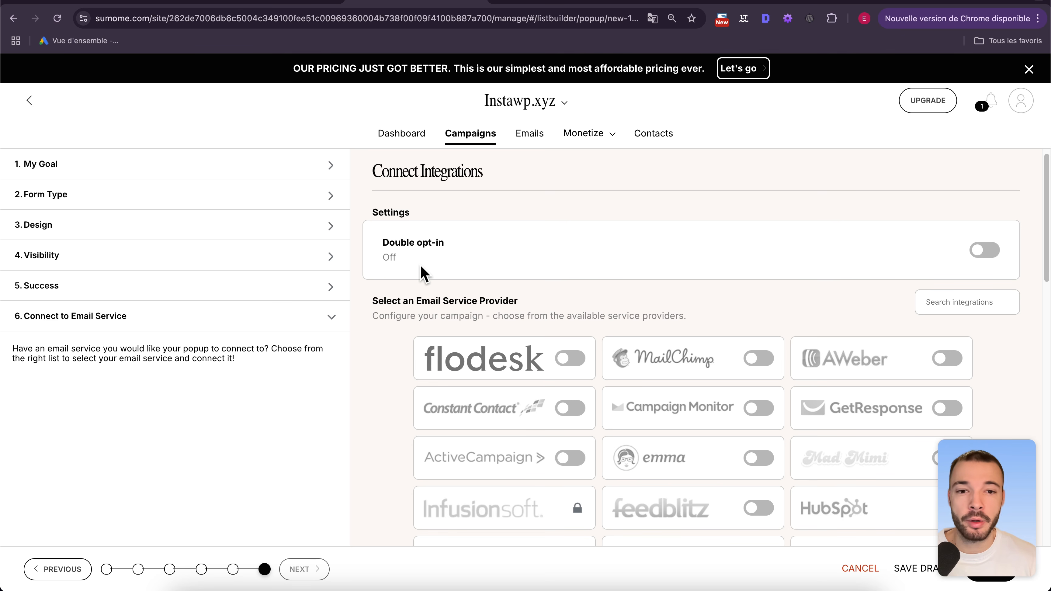
scroll(398, 353, down, 5)
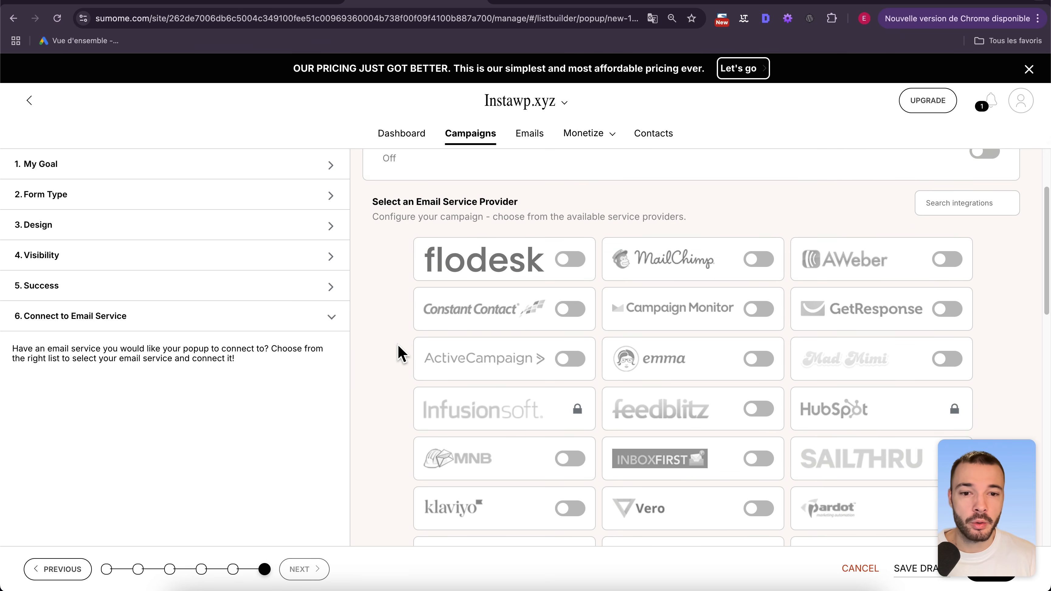
scroll(398, 353, down, 15)
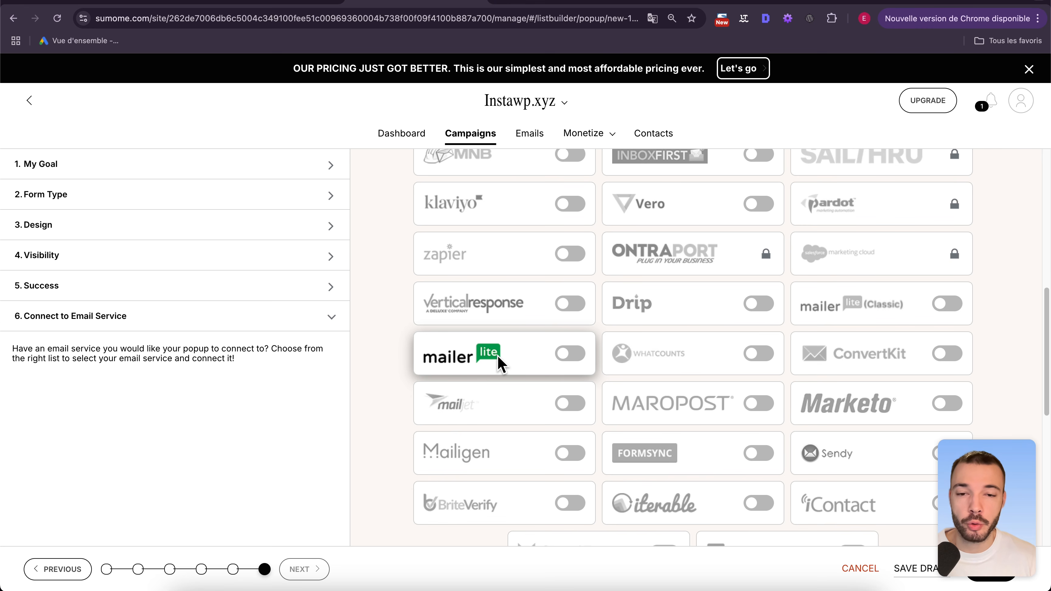
Open the MailerLite connection and search Google for "clé api mailerlite" to open MailerLite's API key help article
click(573, 353)
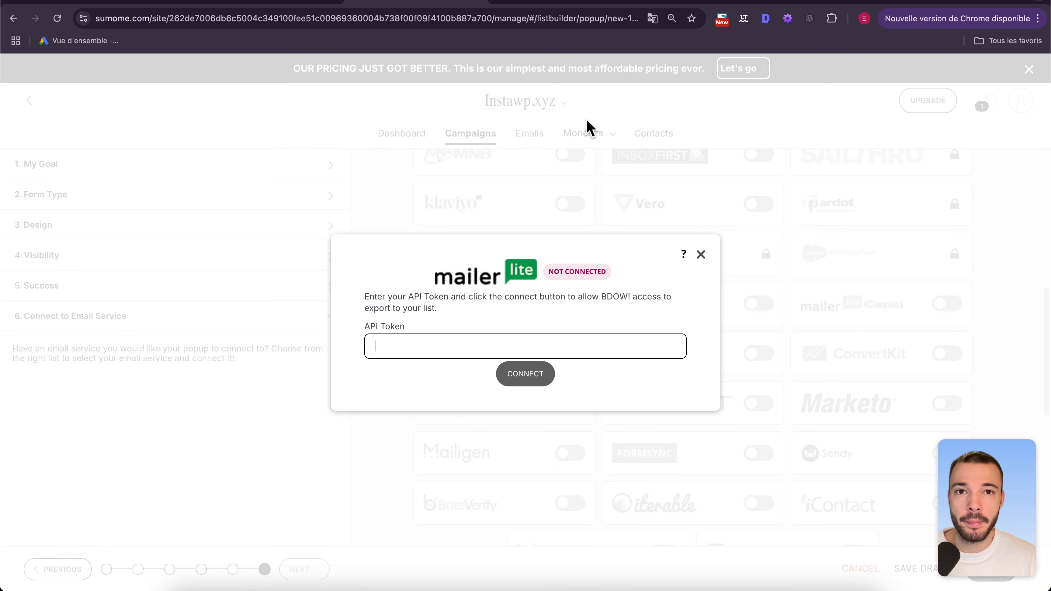
click(639, 2)
text(clé api mailerlite)
key(Return)
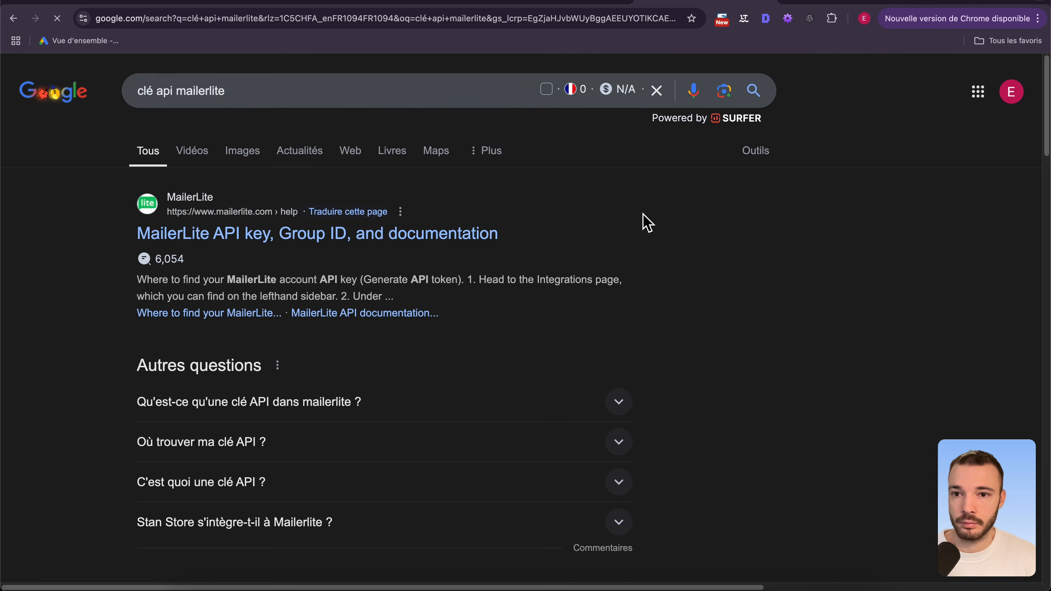
click(374, 236)
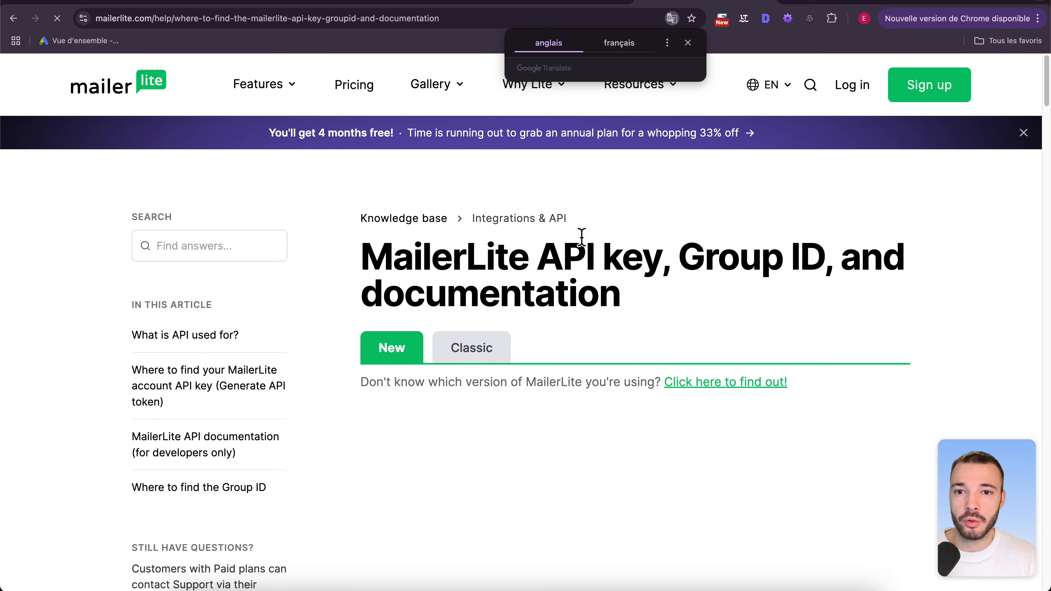
Read the article's instructions for generating a MailerLite API token, return to the campaign and dismiss the MailerLite connection
scroll(615, 270, down, 10)
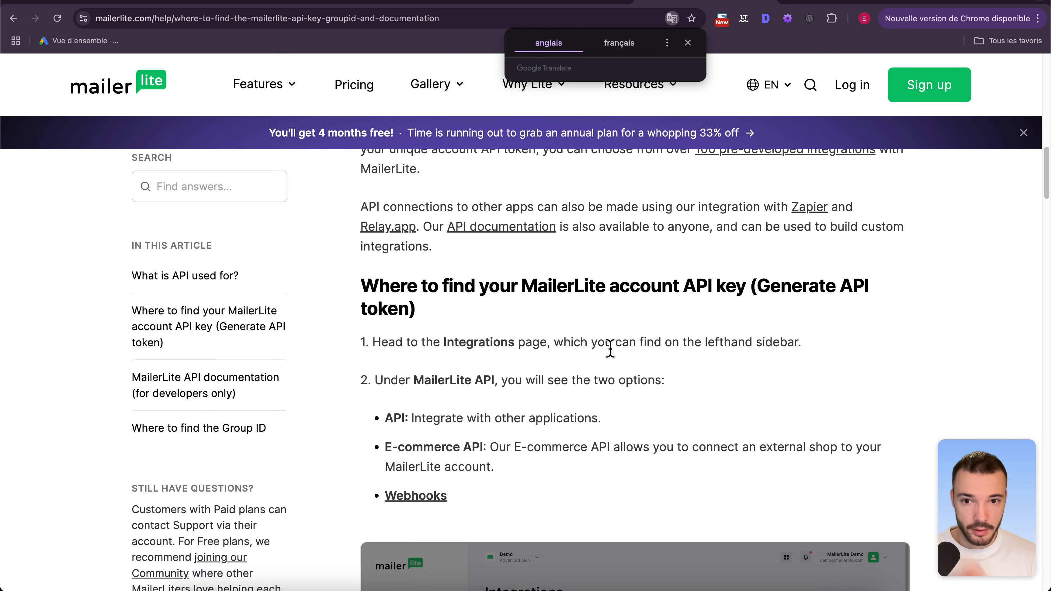
scroll(610, 348, down, 3)
drag(360, 177, 477, 403)
click(476, 404)
scroll(617, 385, down, 5)
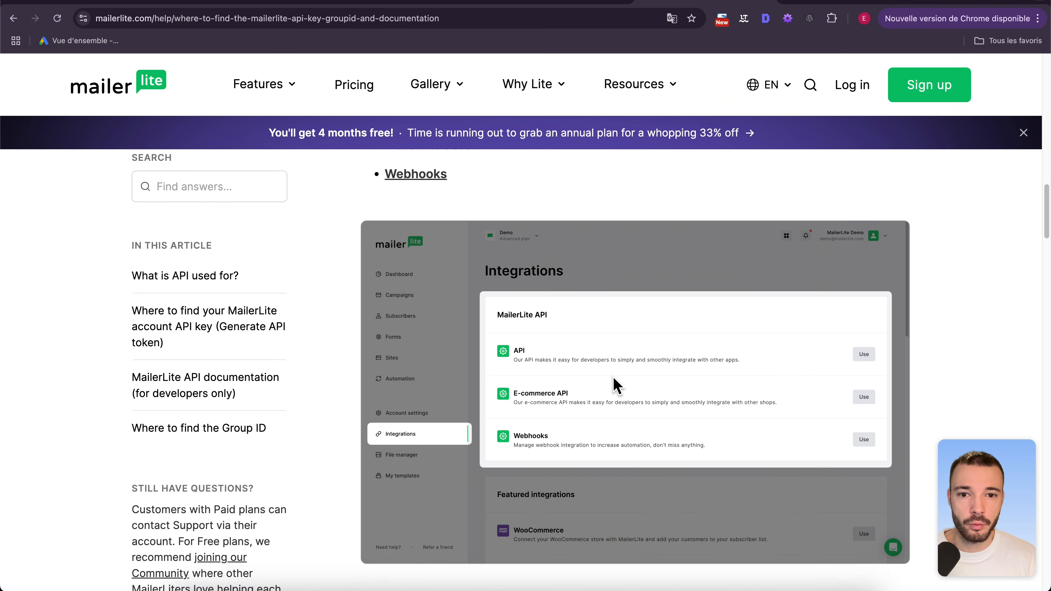
scroll(616, 386, down, 12)
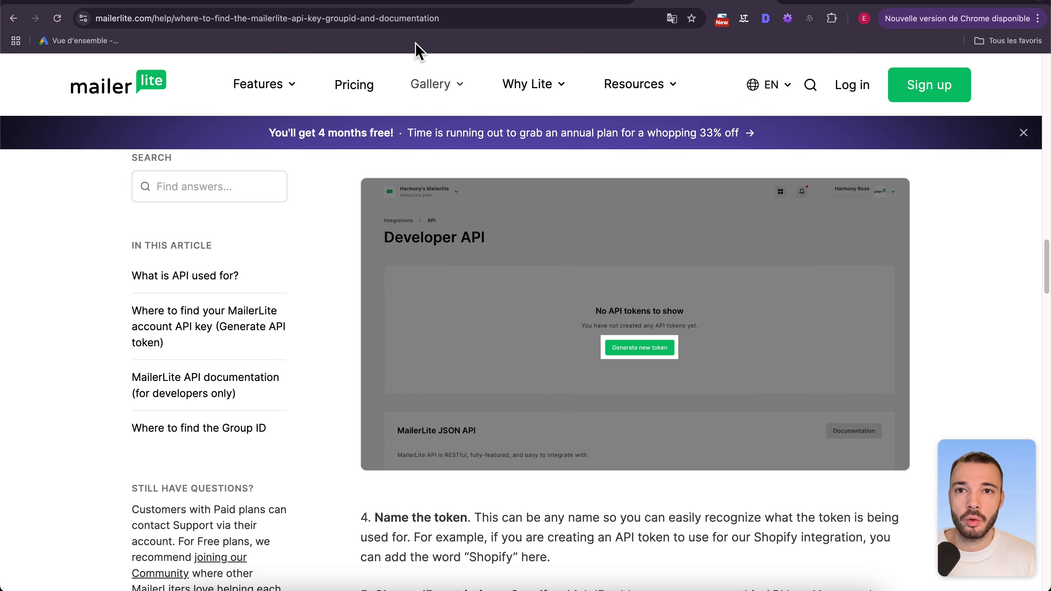
click(401, 5)
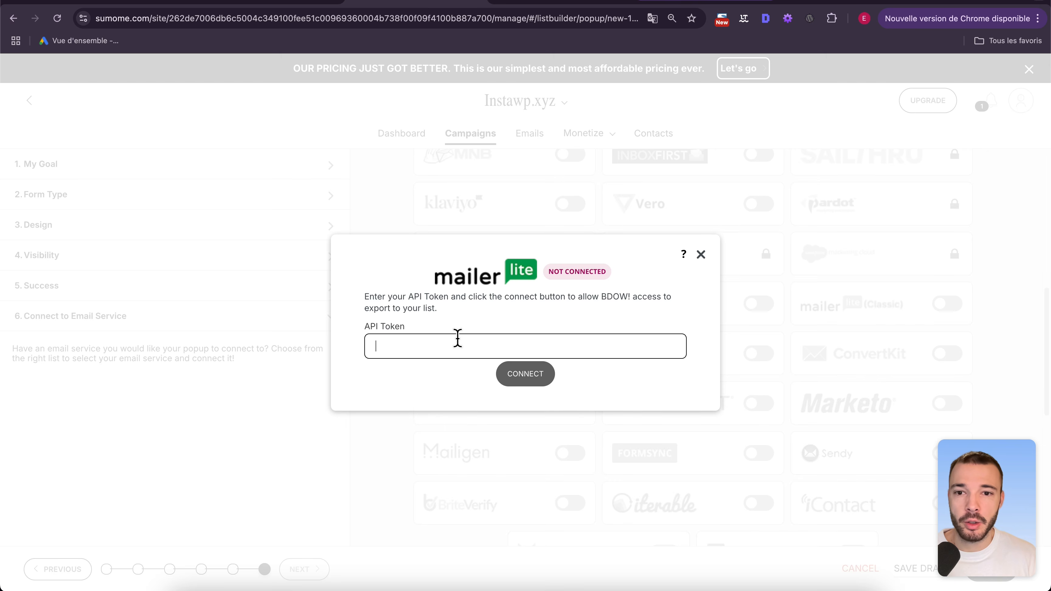
click(700, 254)
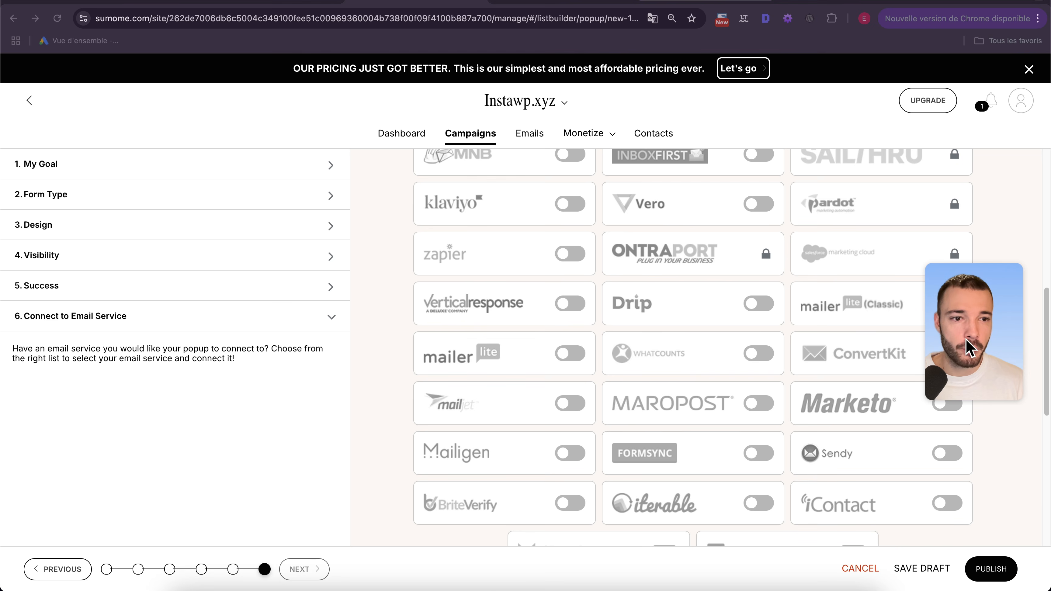
Publish the 10% discount popup campaign and check its status and conversion statistics in the campaign list
click(997, 569)
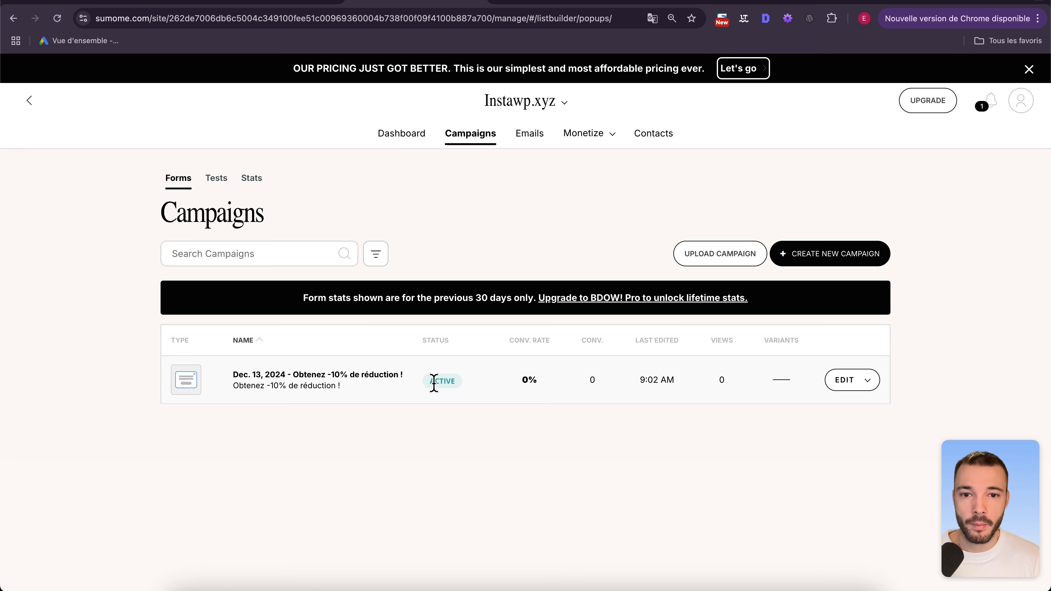
click(540, 399)
click(586, 375)
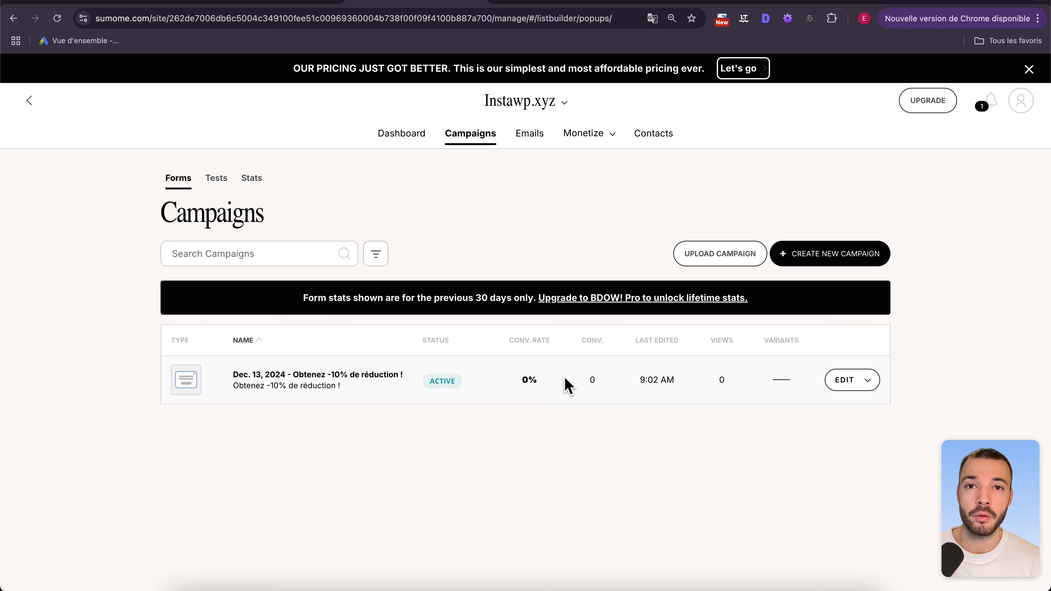
Copy the WordPress site's base address without the admin path, load it in a private browsing window and check the popup's email field
click(247, 5)
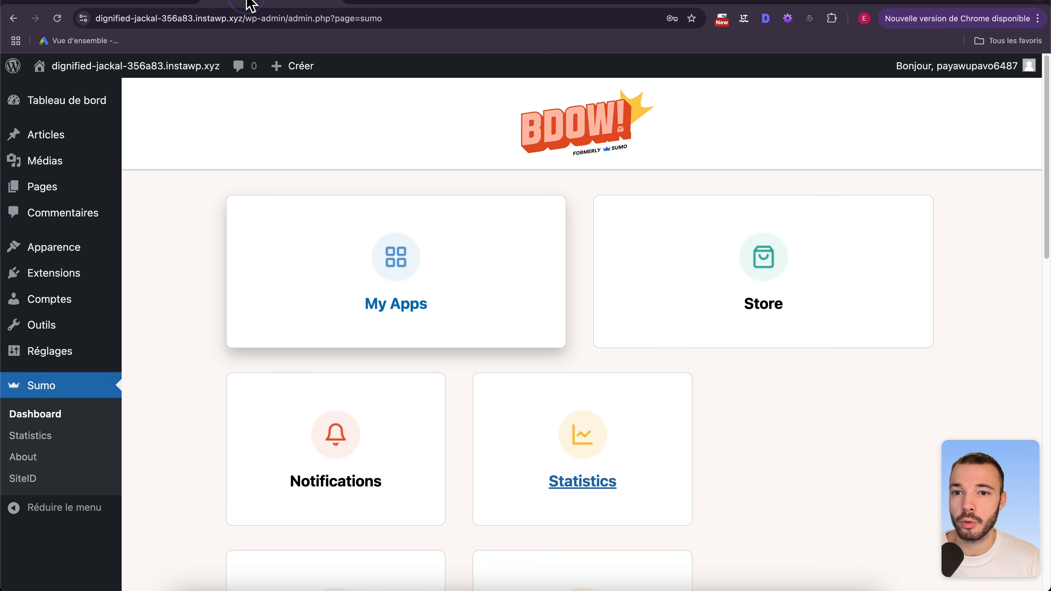
click(238, 18)
drag(238, 18, 272, 18)
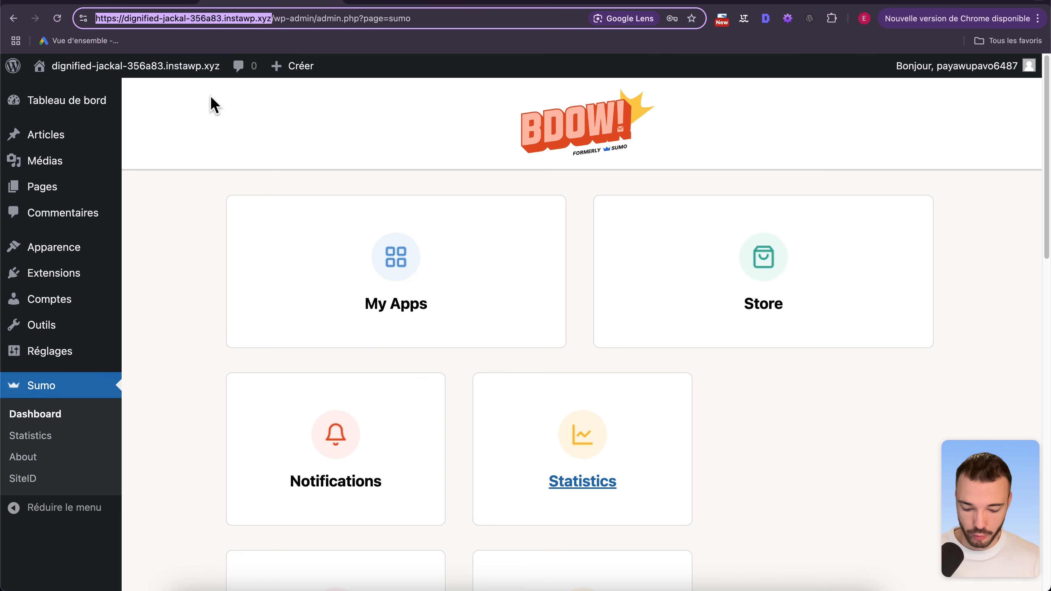
key(super+c)
key(super+shift+n)
key(super+v)
key(Return)
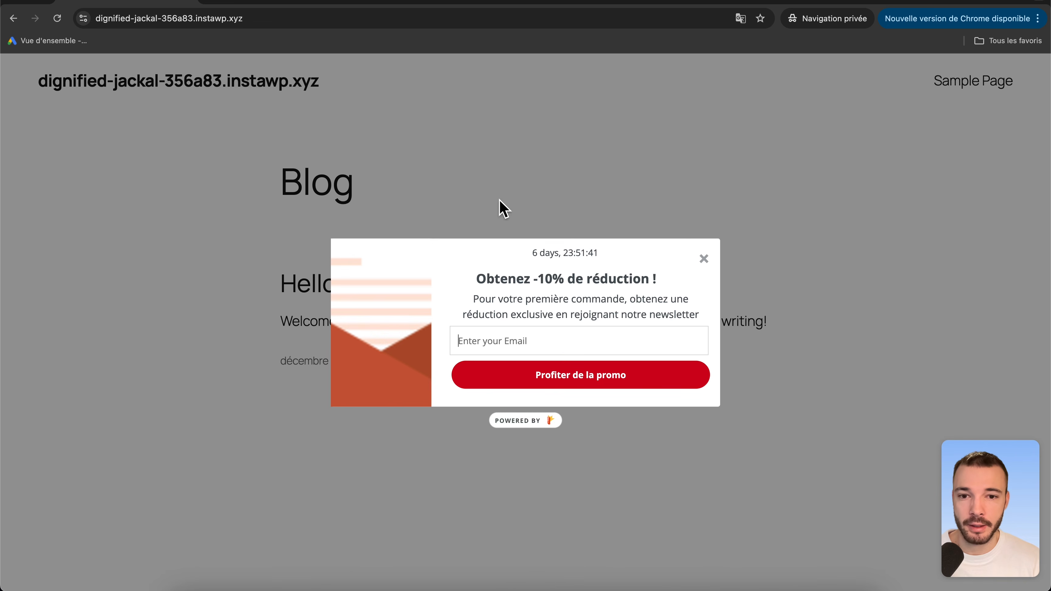
click(501, 353)
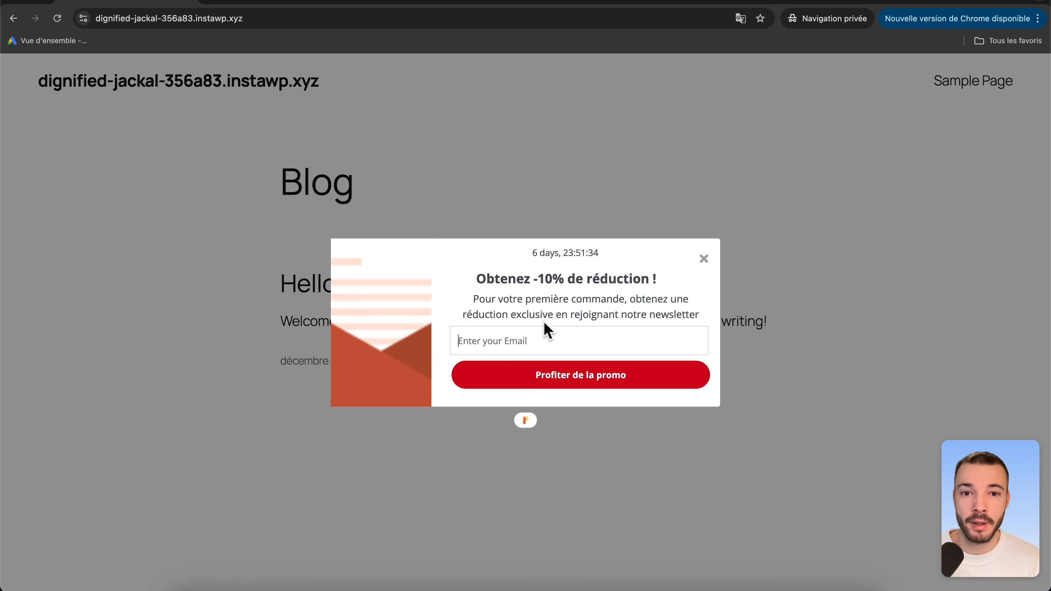